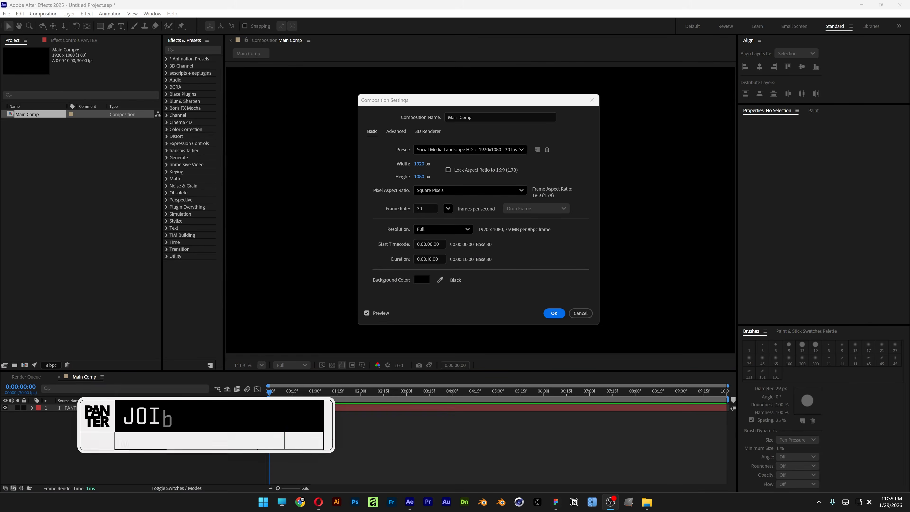
- Accept the 1920 x 1080, 30 fps, 10-second Main Comp settings and select the PANTER text to check its font
click(413, 269)
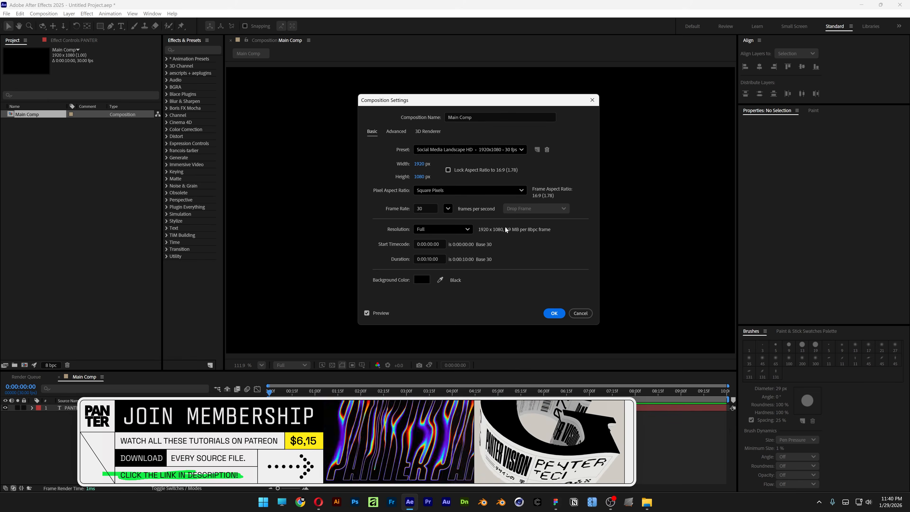
click(553, 313)
click(503, 214)
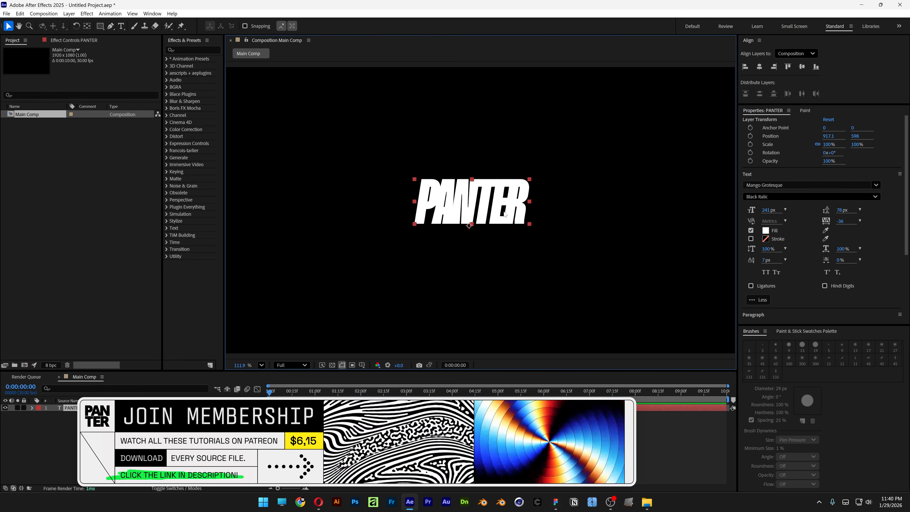
click(784, 184)
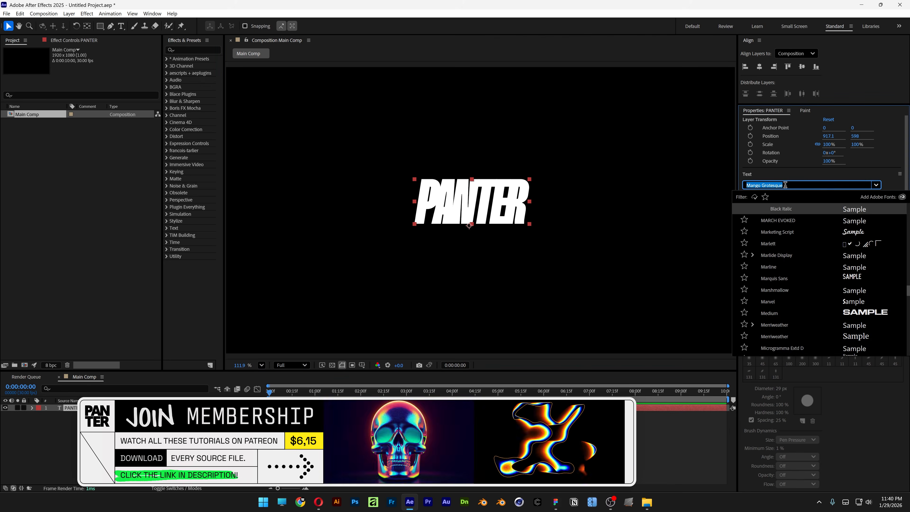
- Extend the PANTER text so that it reads "PANTER VISION PANTER VISION"
double_click(527, 198)
click(527, 198)
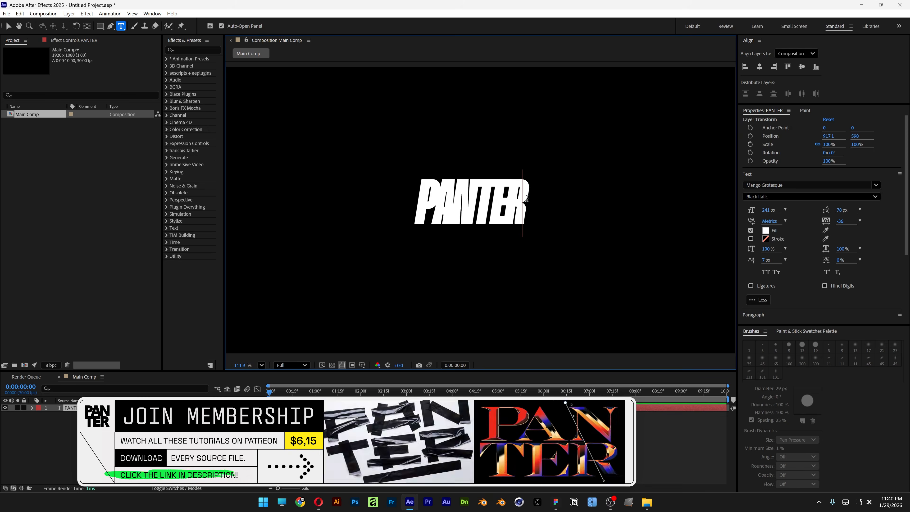
text(VISION)
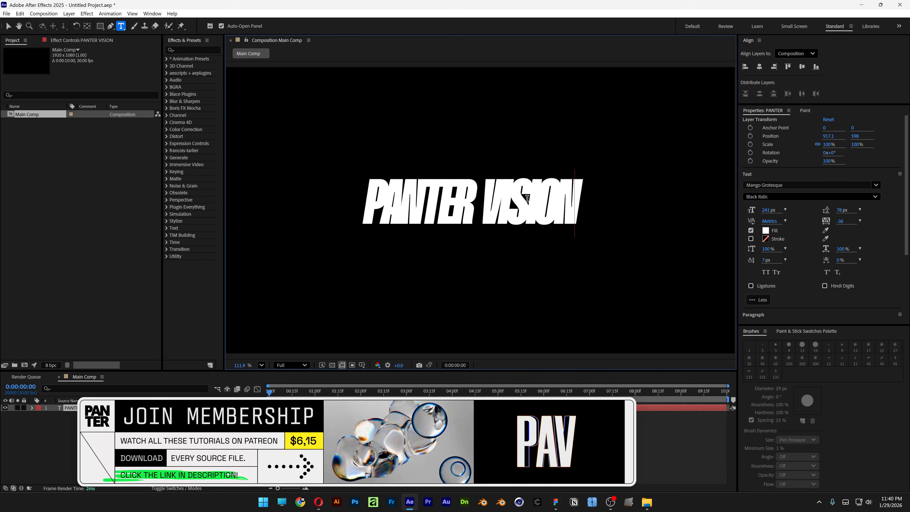
key(ctrl+a)
key(ctrl+c)
key(Right)
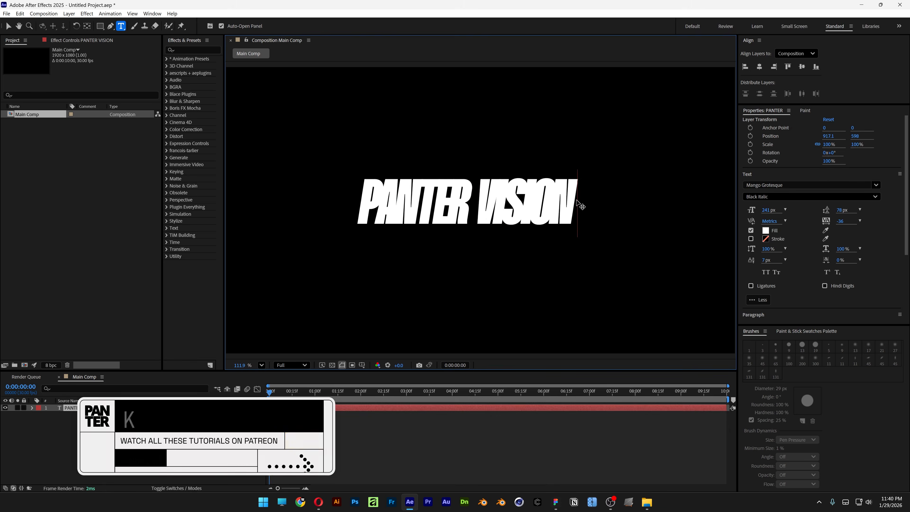
key(ctrl+v)
key(Escape)
key(v)
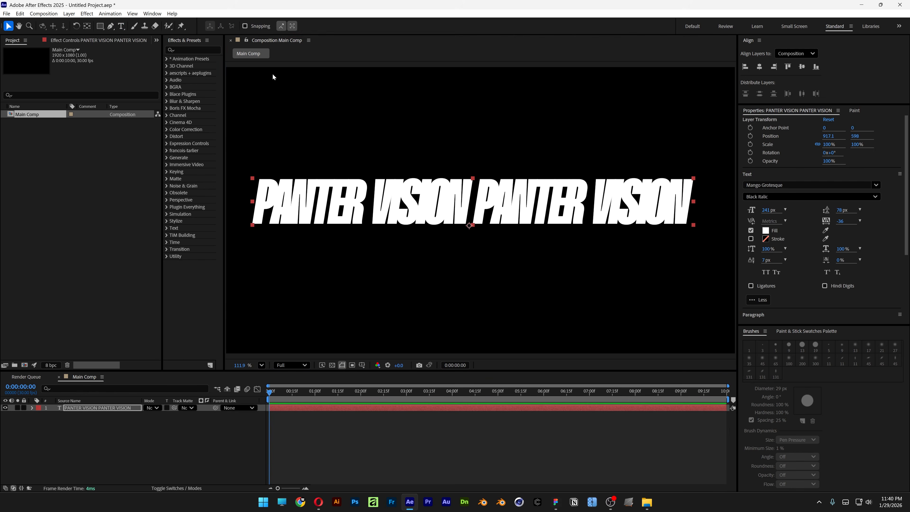
- Draw a circular mask with the Ellipse tool on the text layer, around the middle of the composition
click(100, 26)
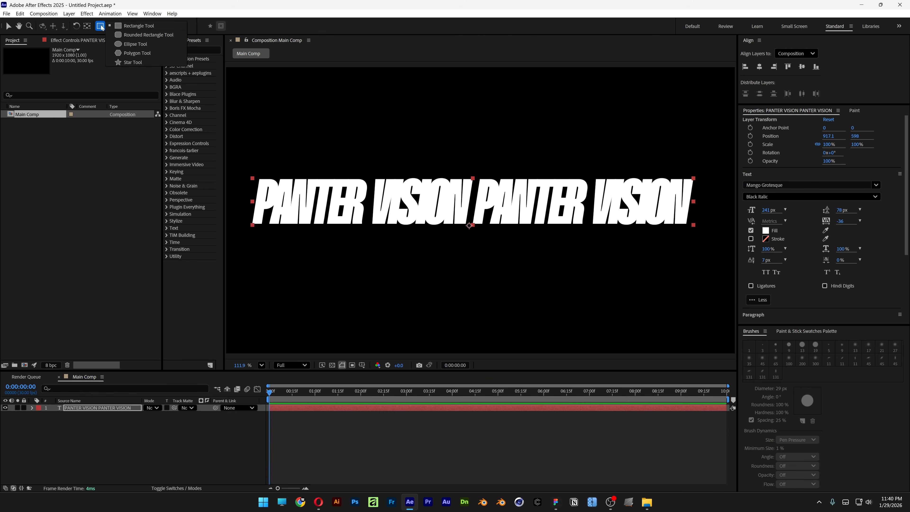
click(147, 45)
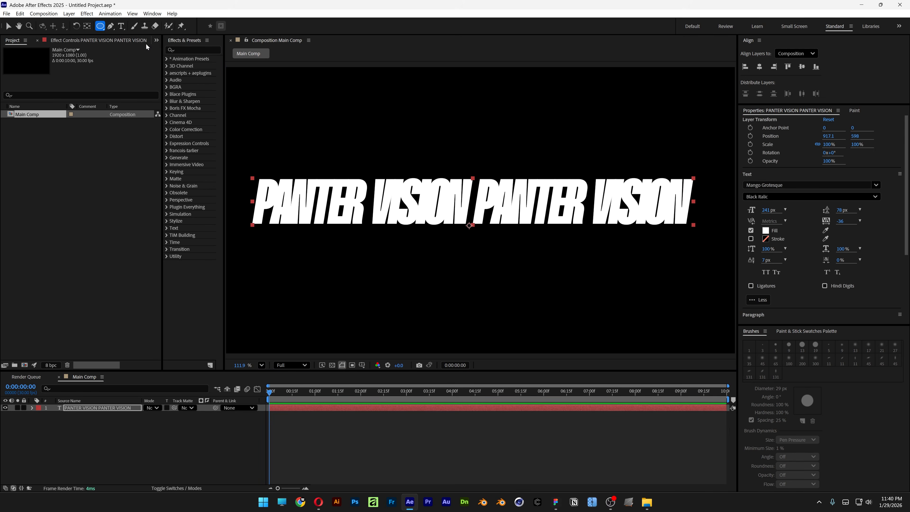
click(92, 407)
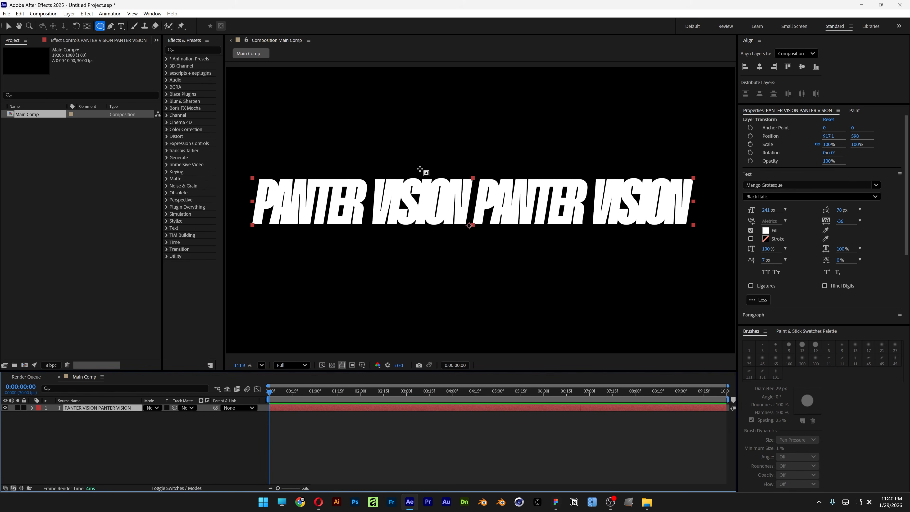
mouse_move(394, 137)
mouse_down()
mouse_move(499, 243)
mouse_move(541, 241)
mouse_up()
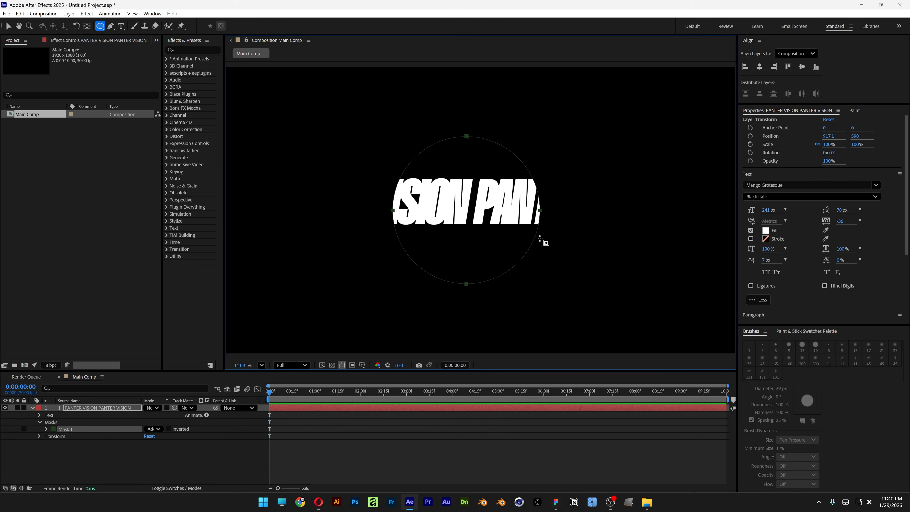
- Set the text layer's Path option to Mask 1 and enlarge the timeline area
click(39, 422)
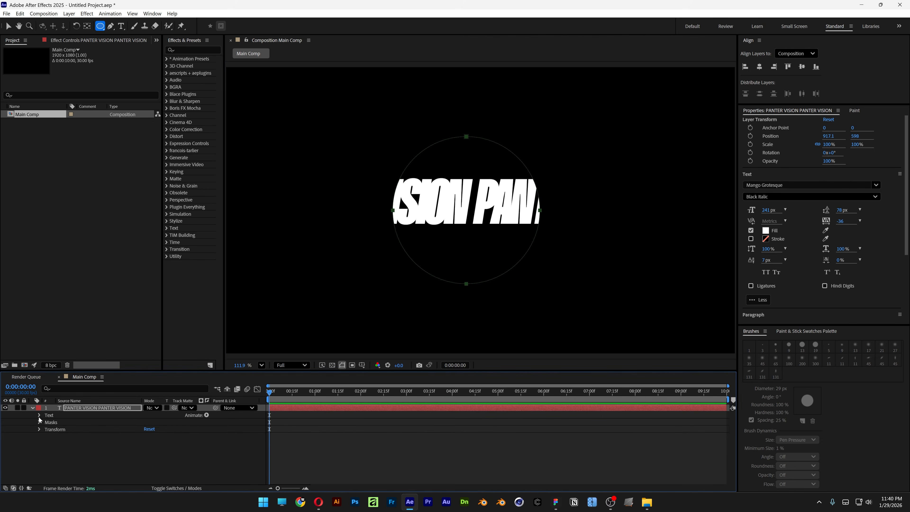
click(40, 415)
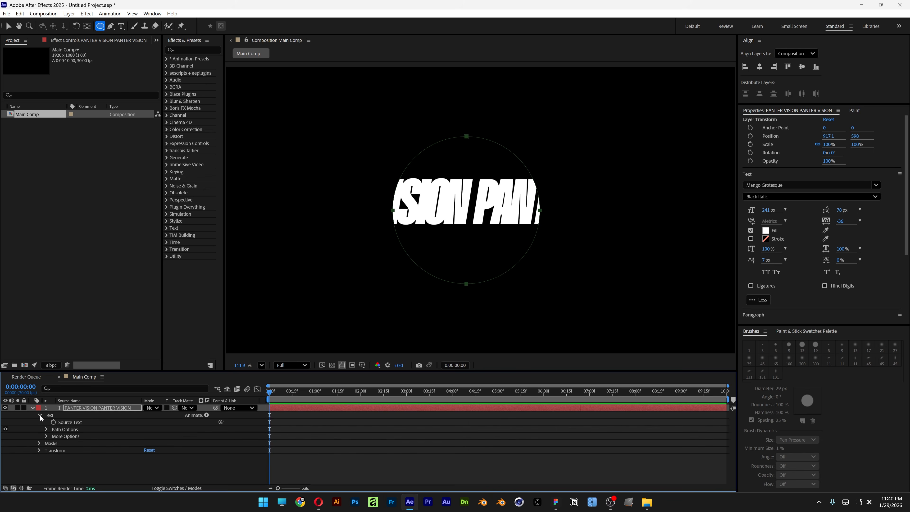
click(70, 430)
click(46, 430)
click(160, 436)
click(165, 457)
drag(173, 371, 173, 309)
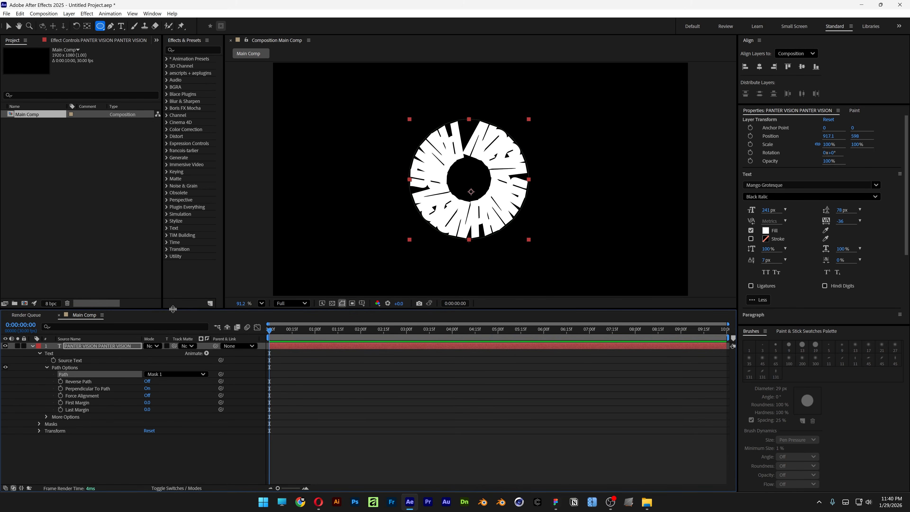
- Turn on Reverse Path for the circular text and set its font size to 257 px with -41 tracking
click(83, 382)
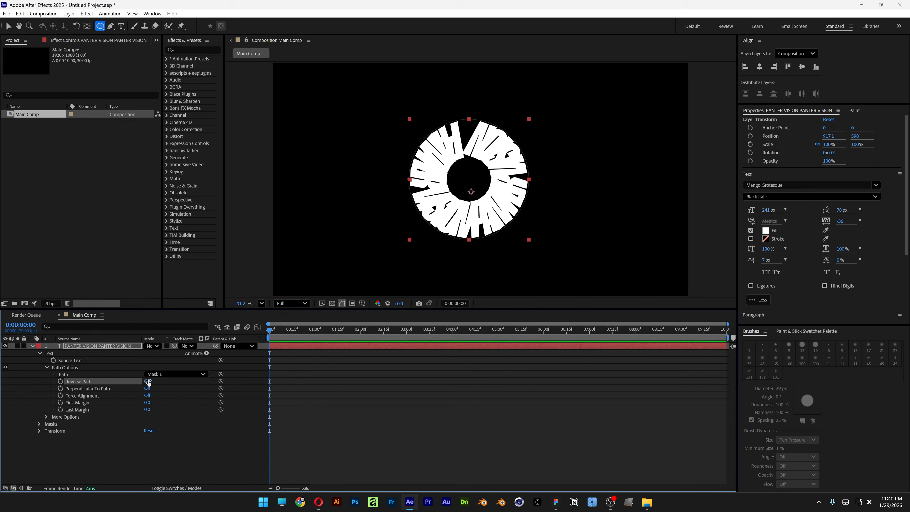
click(147, 381)
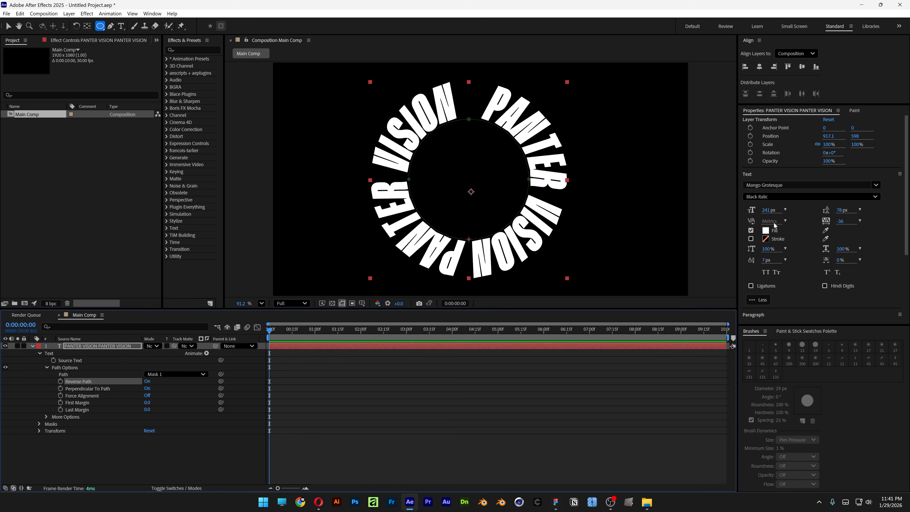
drag(768, 212, 771, 212)
drag(840, 221, 846, 219)
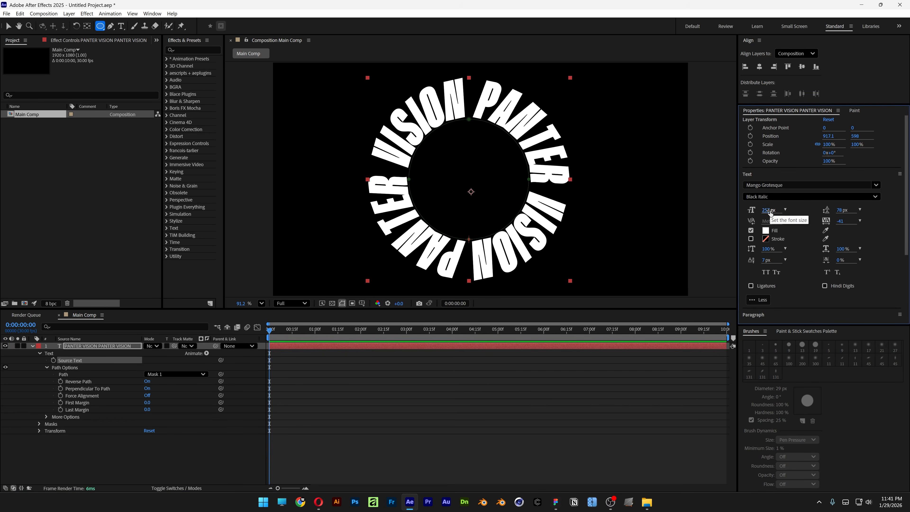
- Add the expression time*200 to the text path's First Margin and preview the rotation
click(87, 404)
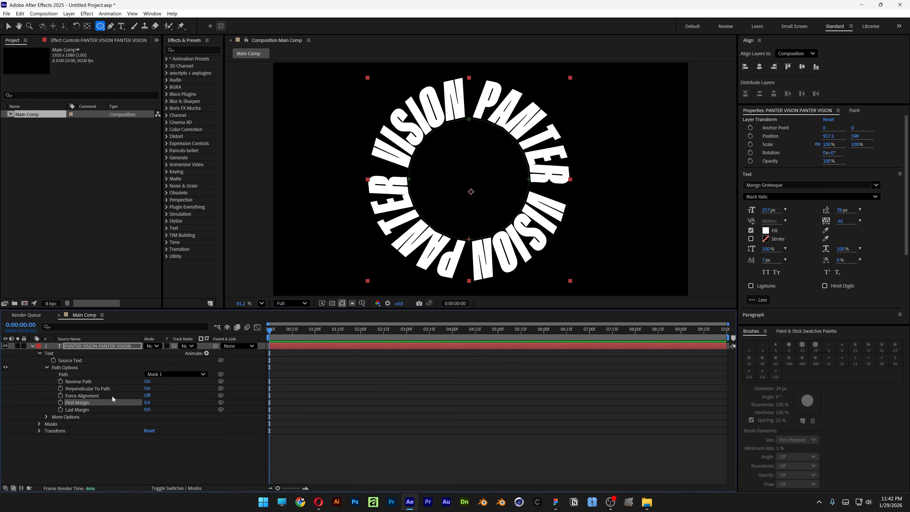
alt+click(61, 402)
text(time*)
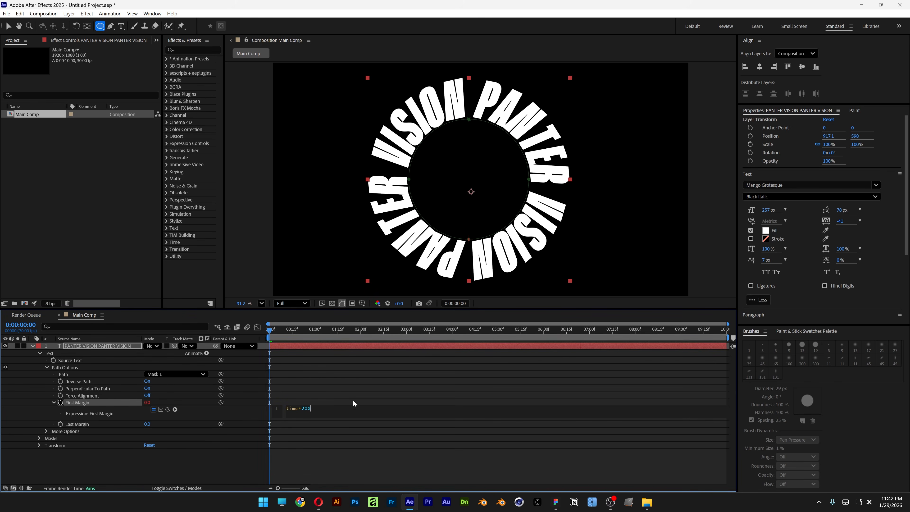
click(360, 378)
key(space)
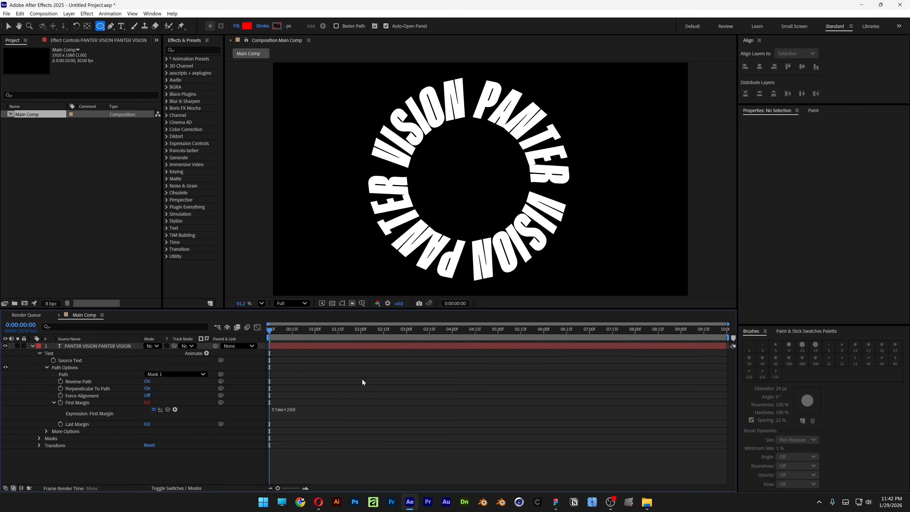
key(space)
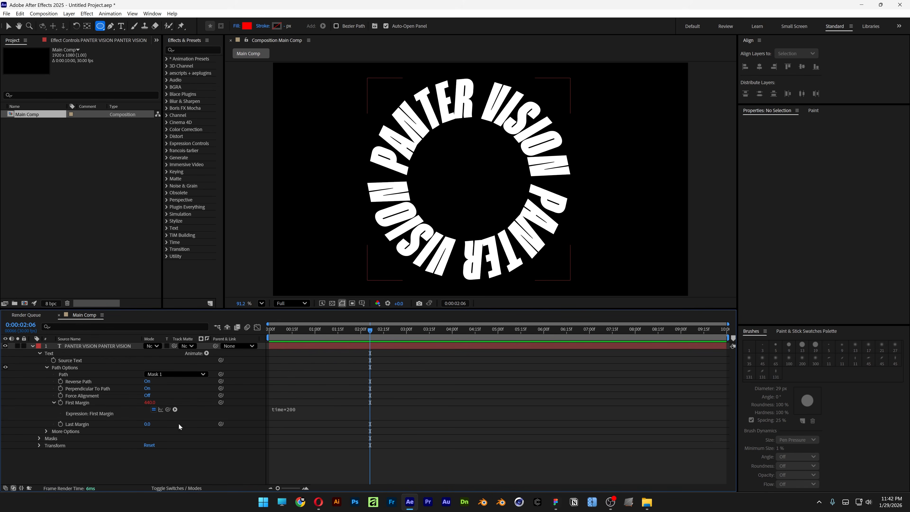
- Make the circular text layer a 3D layer and switch to the Selection tool
click(181, 488)
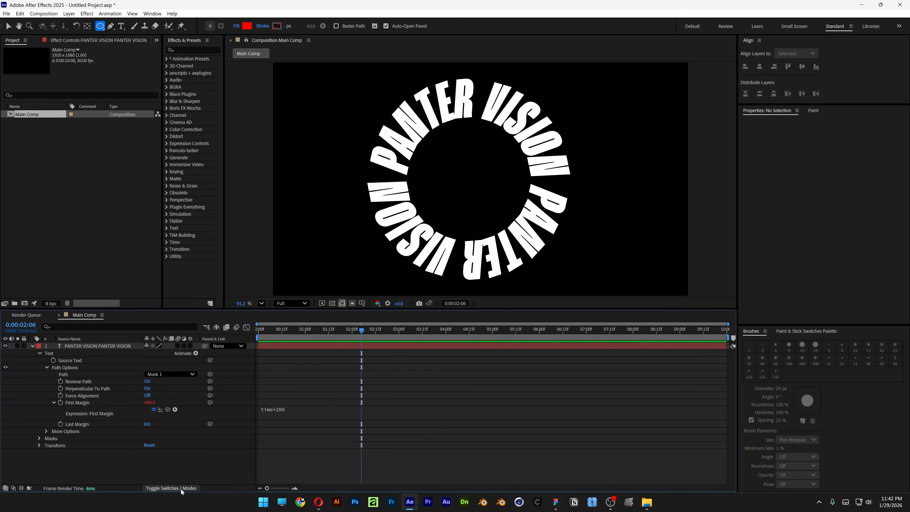
click(191, 346)
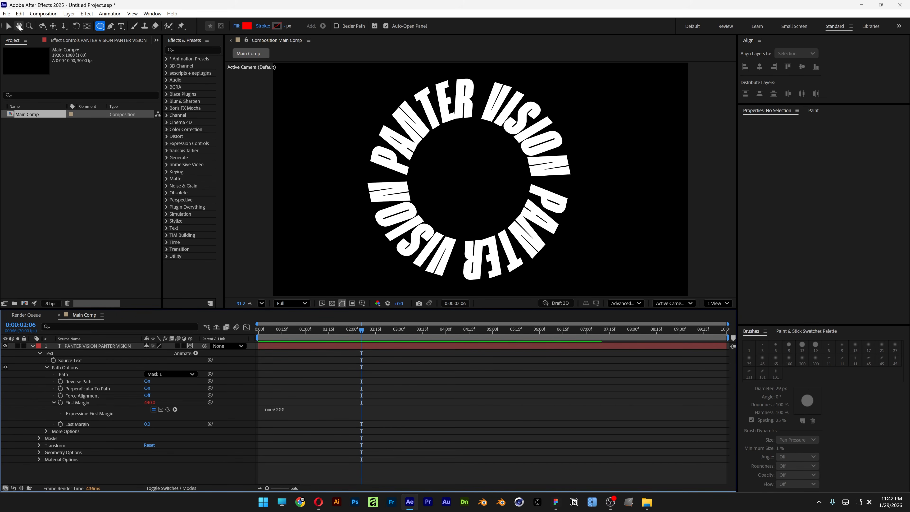
click(9, 27)
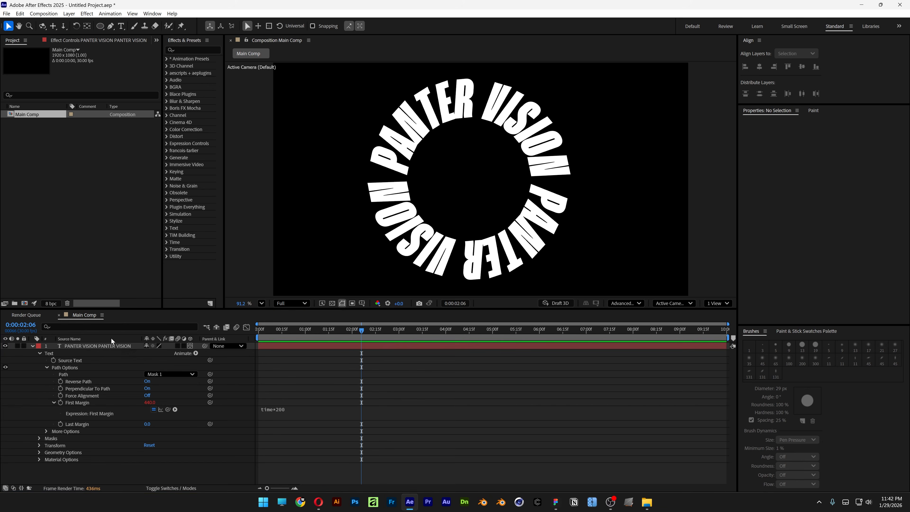
- Tilt the text ring to an X orientation of about 294.4° using a two-view layout, and return to the single view
click(112, 345)
click(717, 303)
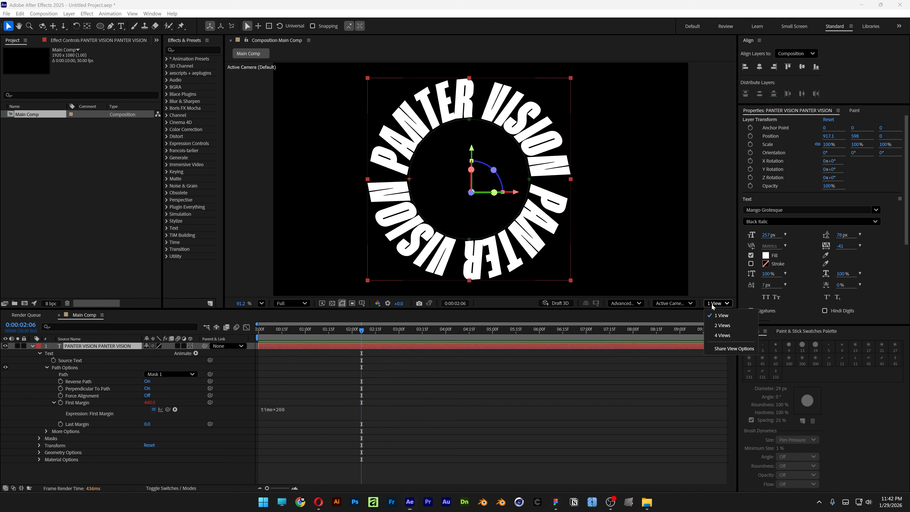
click(721, 327)
drag(630, 165, 599, 155)
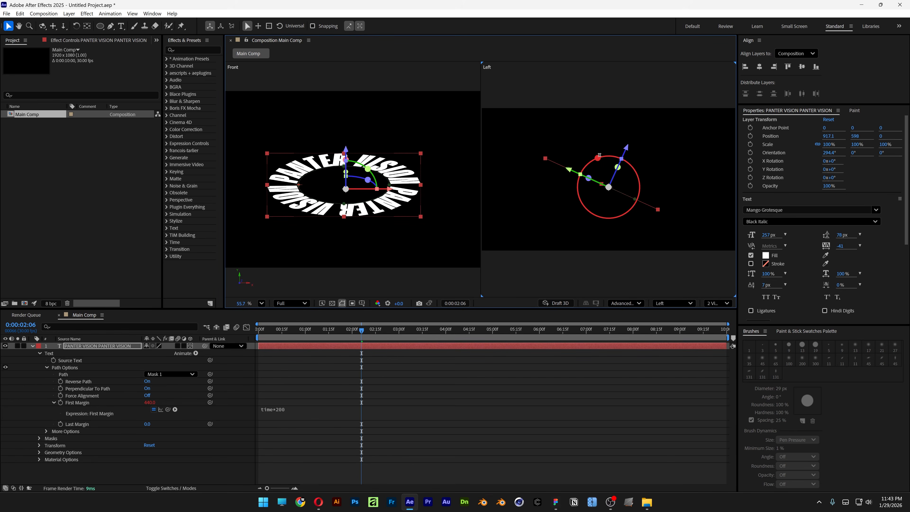
click(720, 305)
click(721, 315)
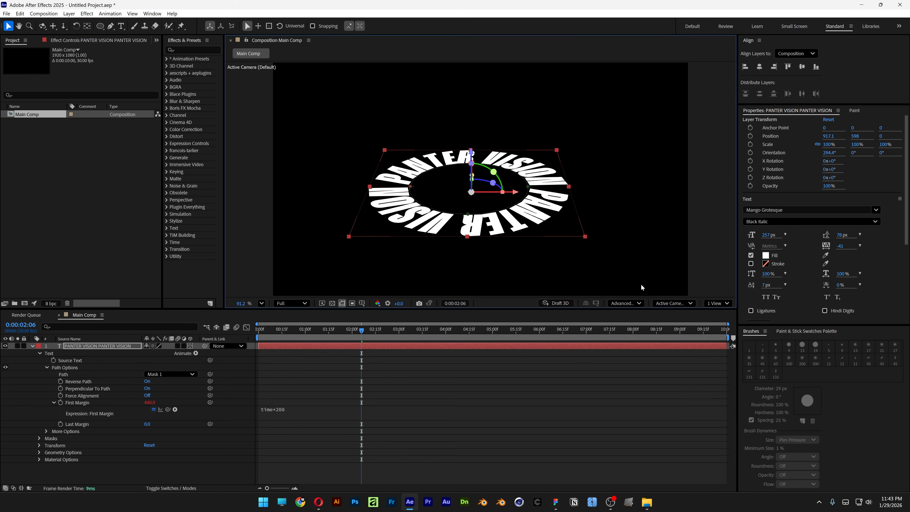
- Scale the text ring to about 159.5% at X position 959, and pan the camera to raise the ring in the frame
drag(569, 189, 607, 190)
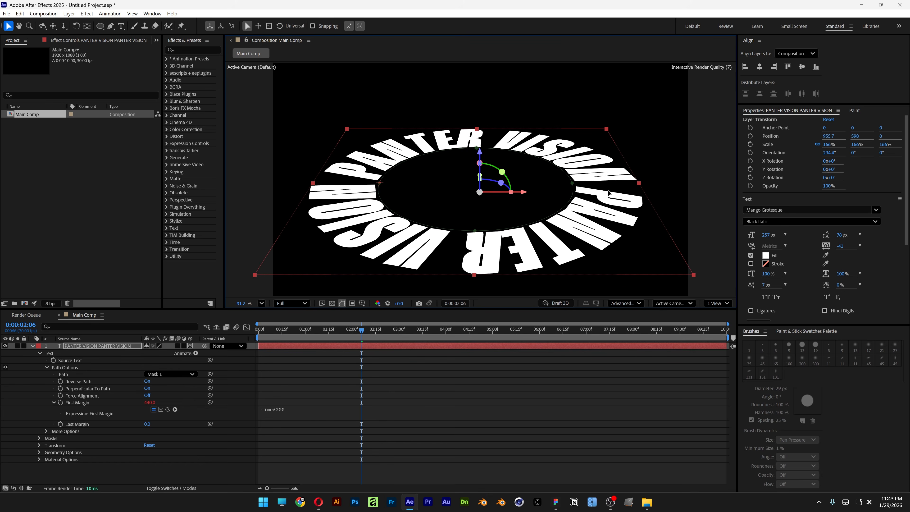
drag(608, 191, 608, 191)
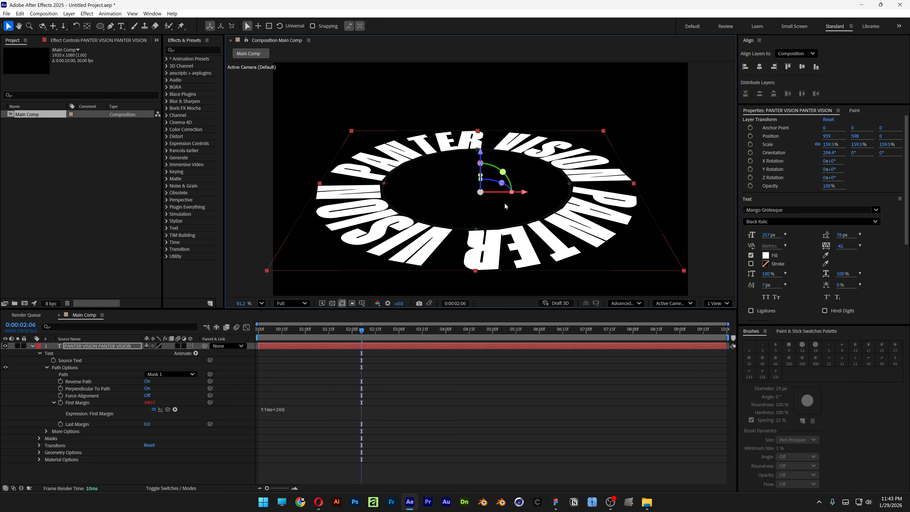
click(53, 26)
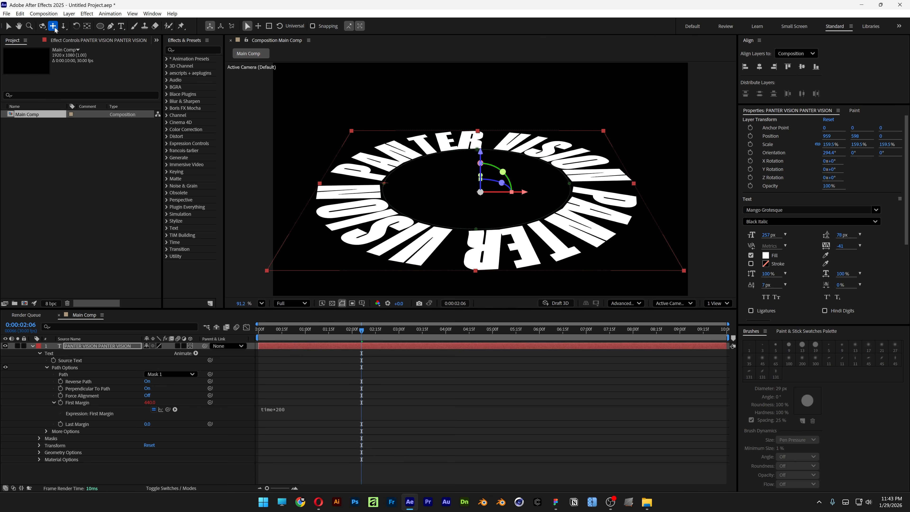
drag(478, 195, 479, 175)
key(space)
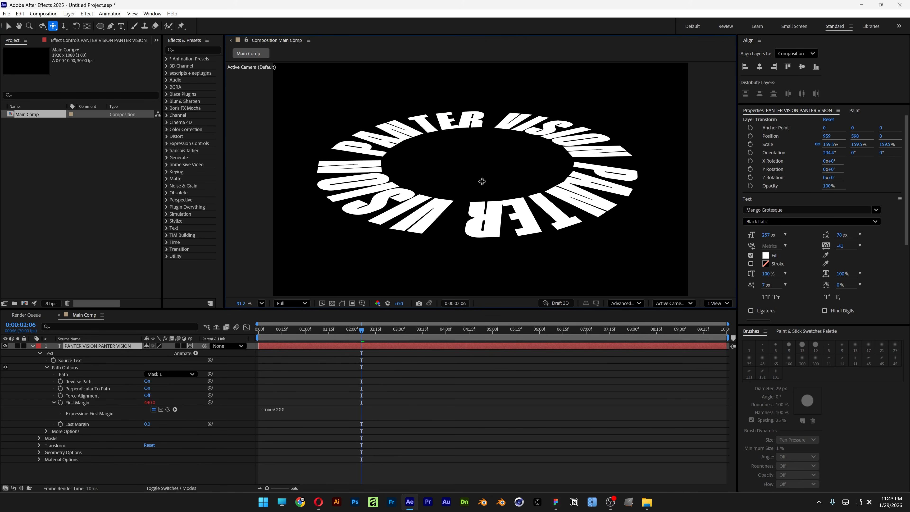
key(space)
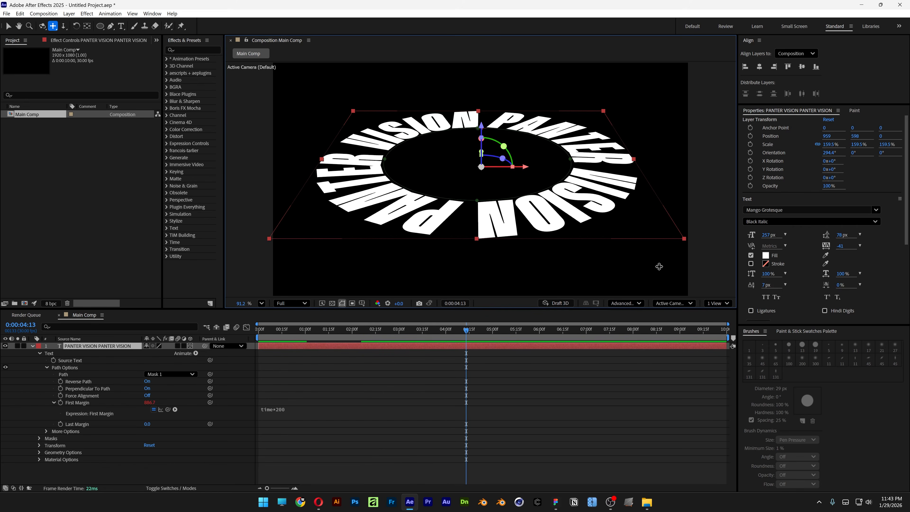
- Pre-compose the text layer as TXT, moving all attributes into the new composition
right_click(99, 348)
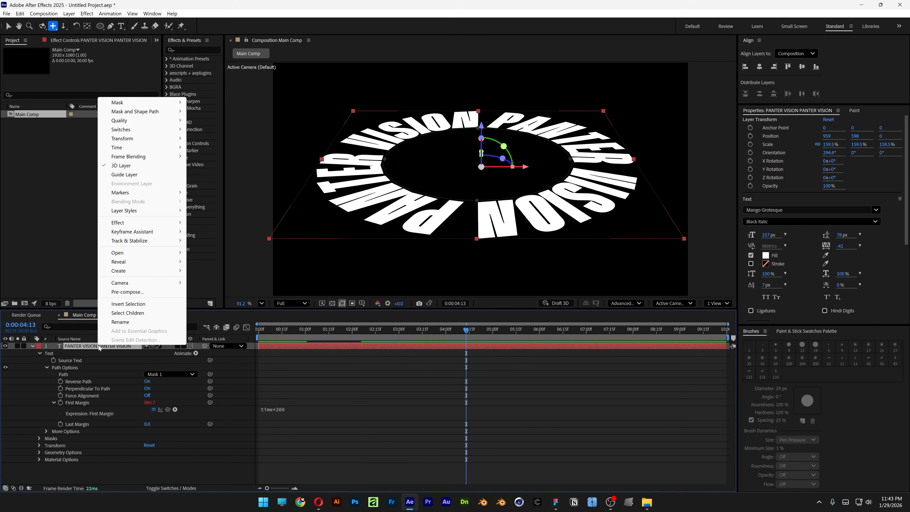
click(147, 292)
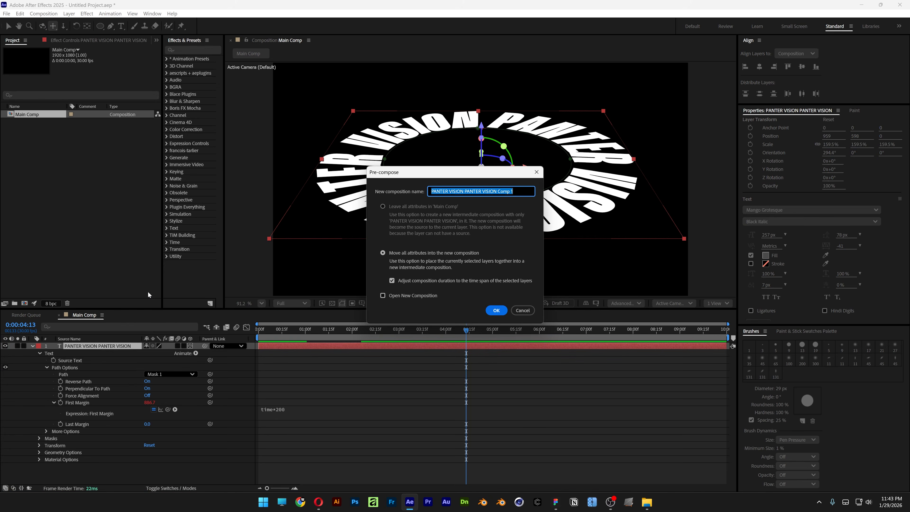
text(TXT)
key(Return)
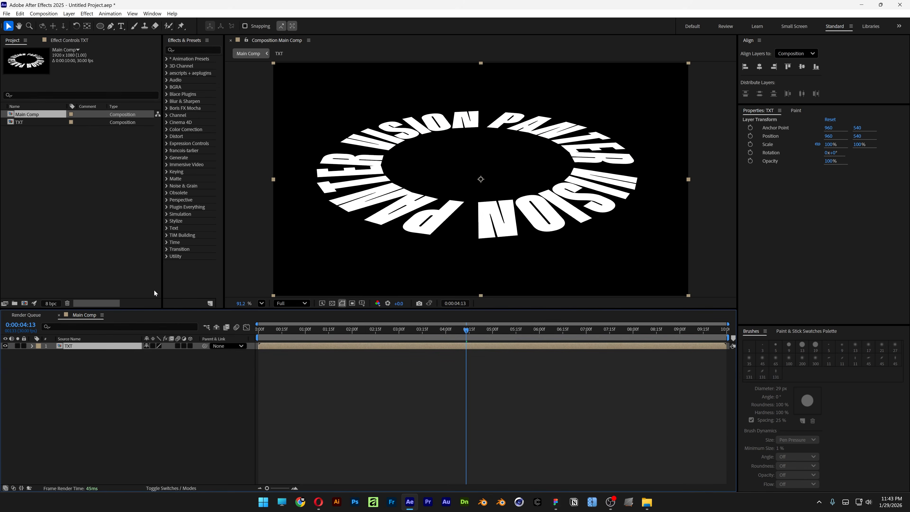
- Create a full-frame solid named BG in the main composition and place it beneath the TXT layer
right_click(145, 420)
mouse_move(227, 319)
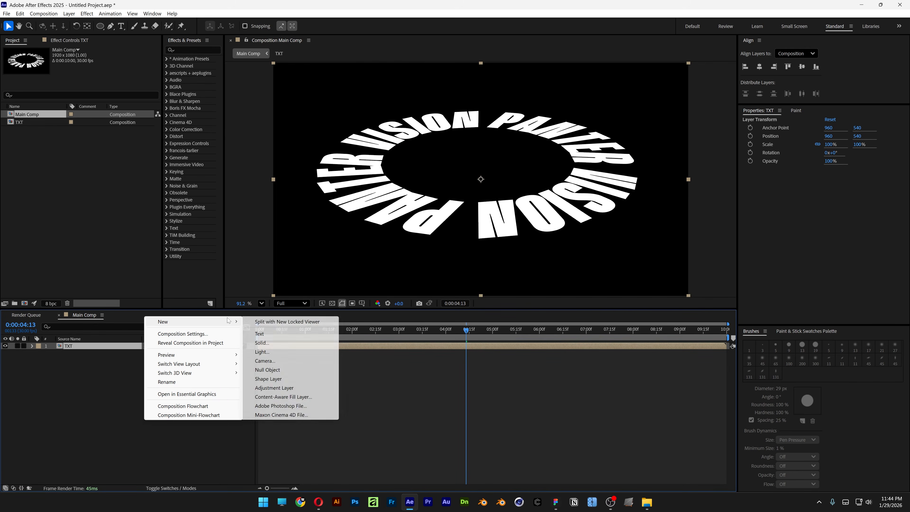
click(286, 346)
text(BG)
key(Return)
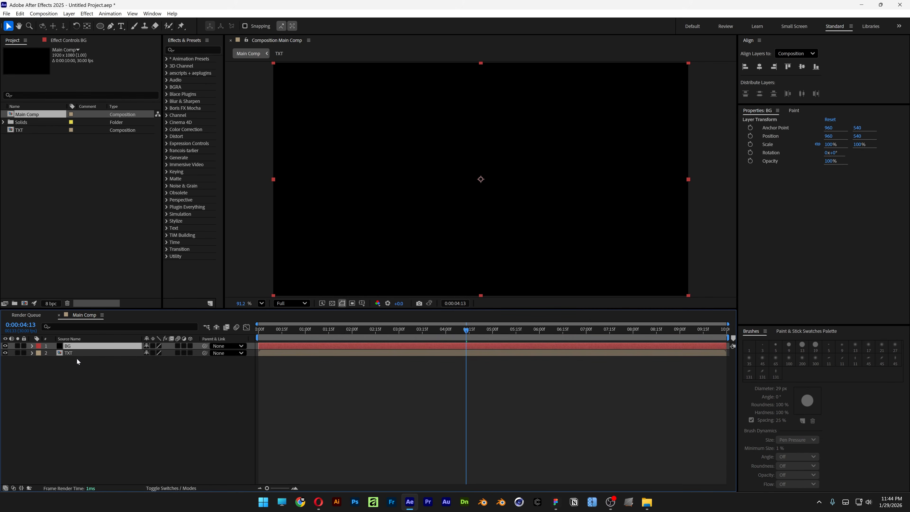
drag(74, 347, 79, 364)
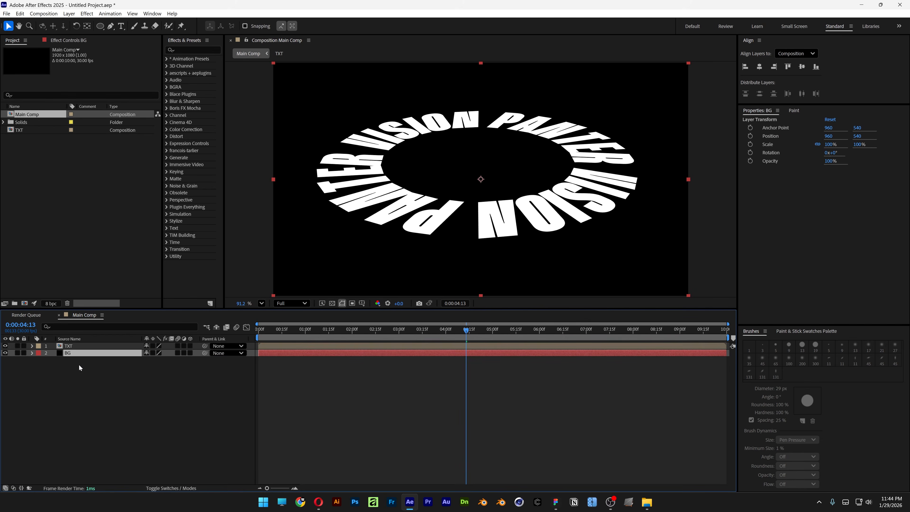
- Duplicate the TXT layer three times above the BG solid and deselect all layers
click(83, 347)
key(ctrl+d)
key(ctrl+d)
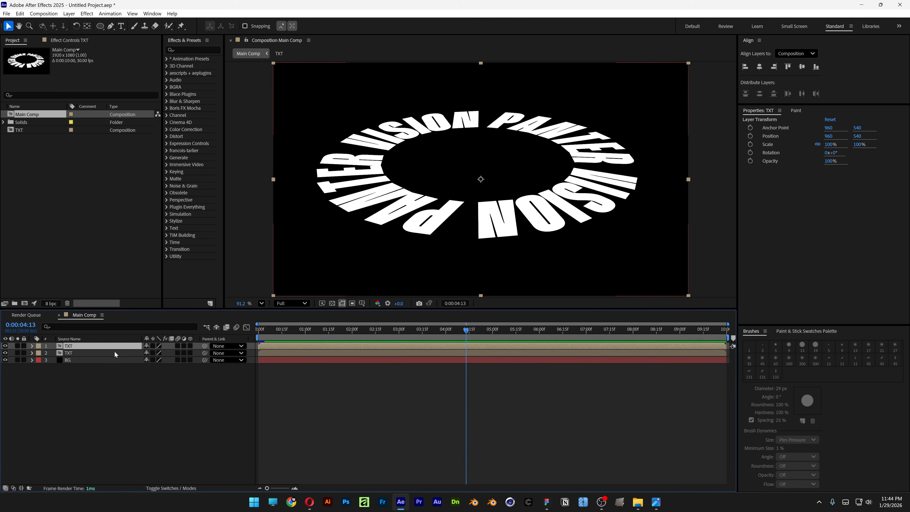
key(ctrl+d)
key(F2)
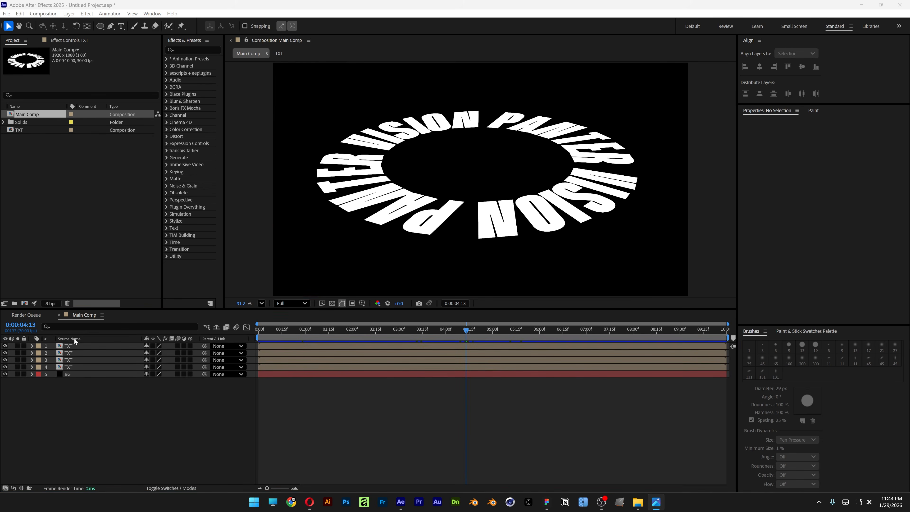
- Rename the uppermost TXT layer as TXT_top
right_click(76, 346)
click(98, 322)
text(TXT_top)
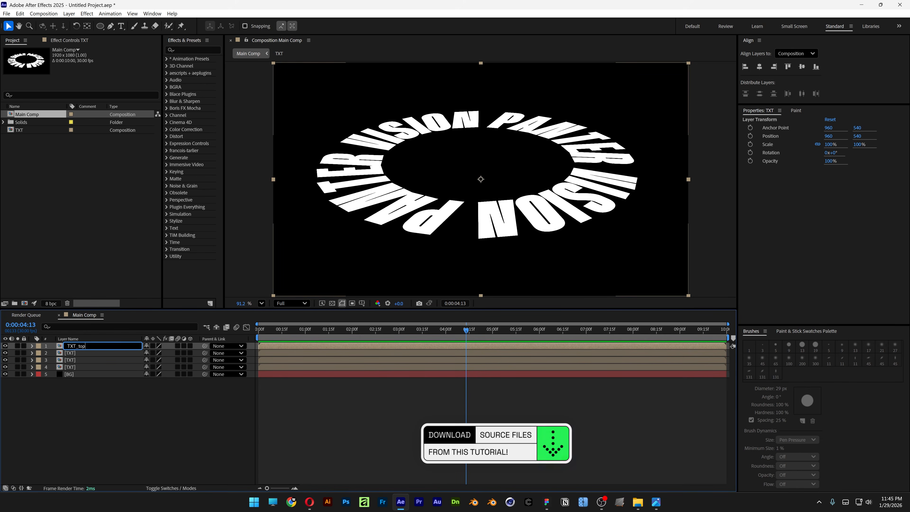
key(Return)
- Apply Fast Box Blur to the TXT_top layer with a blur radius of 1
click(200, 50)
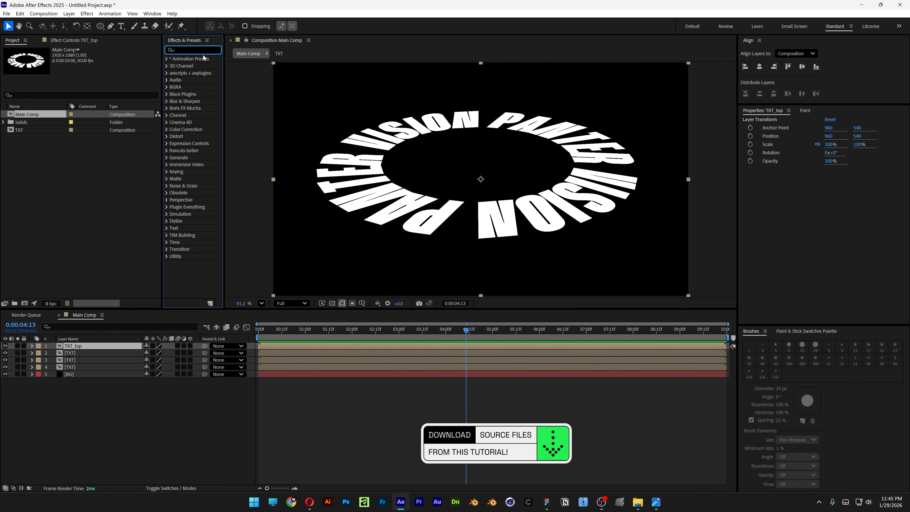
text(fast box)
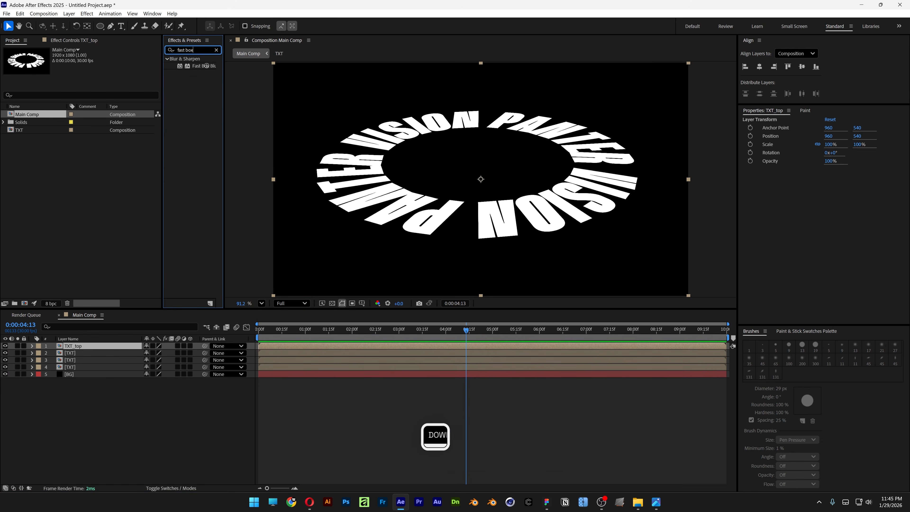
drag(216, 69, 101, 349)
click(91, 63)
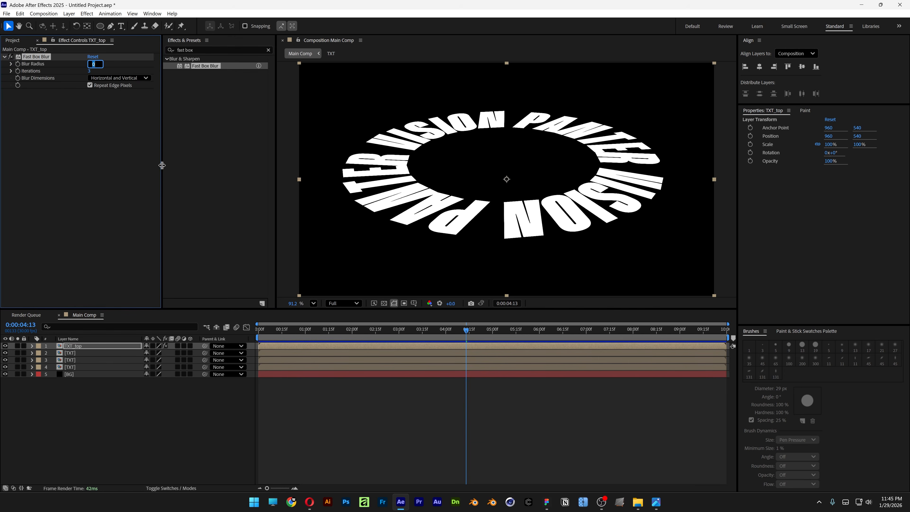
key(Return)
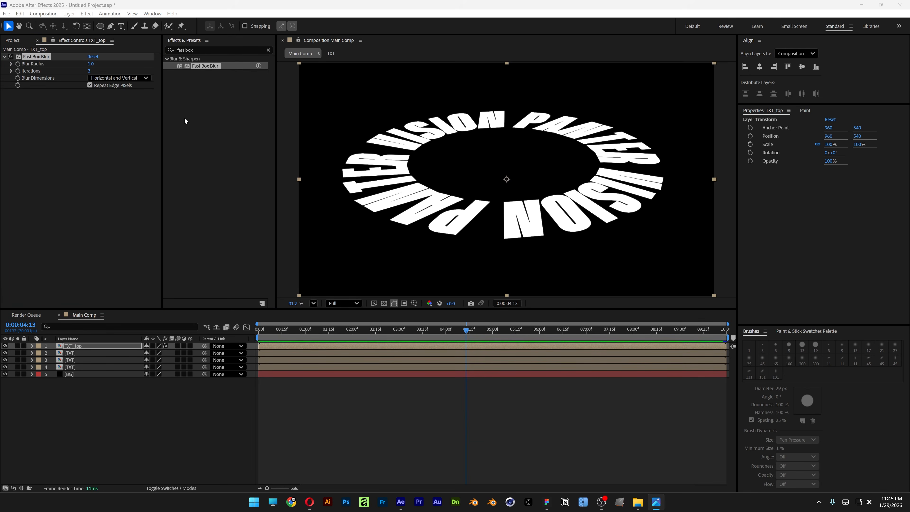
- Rename the TXT copy directly above the BG solid as TXT_Radial Blur
right_click(73, 370)
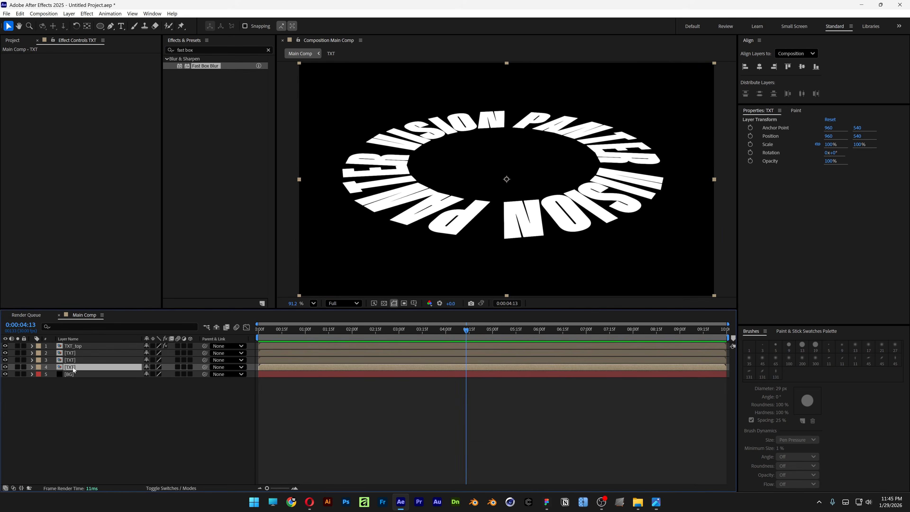
click(107, 349)
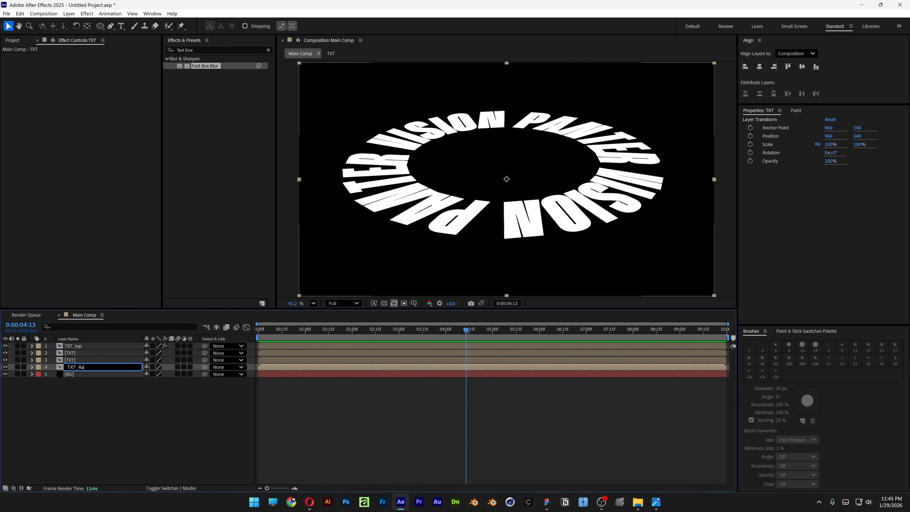
text(_Radial Blur)
key(Return)
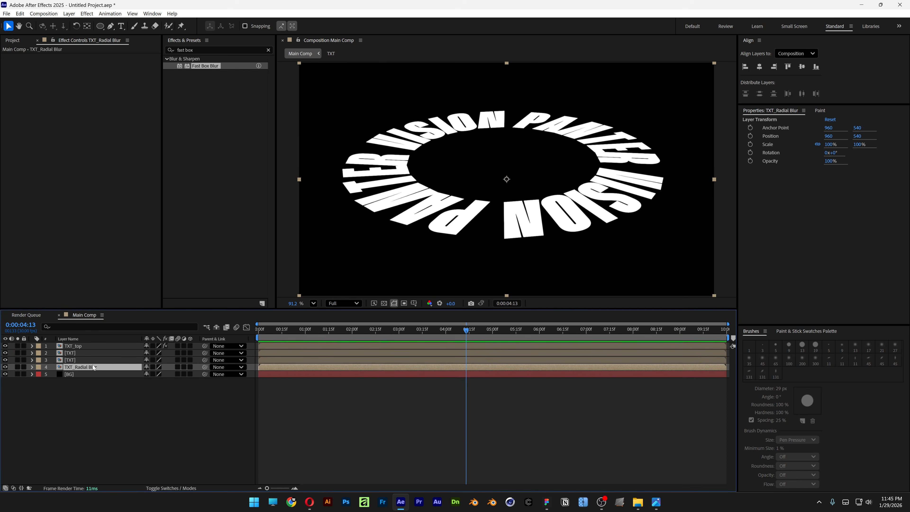
- Apply CC Radial Blur to the TXT_Radial Blur layer and raise its amount to about 185
click(195, 50)
text(radial blur)
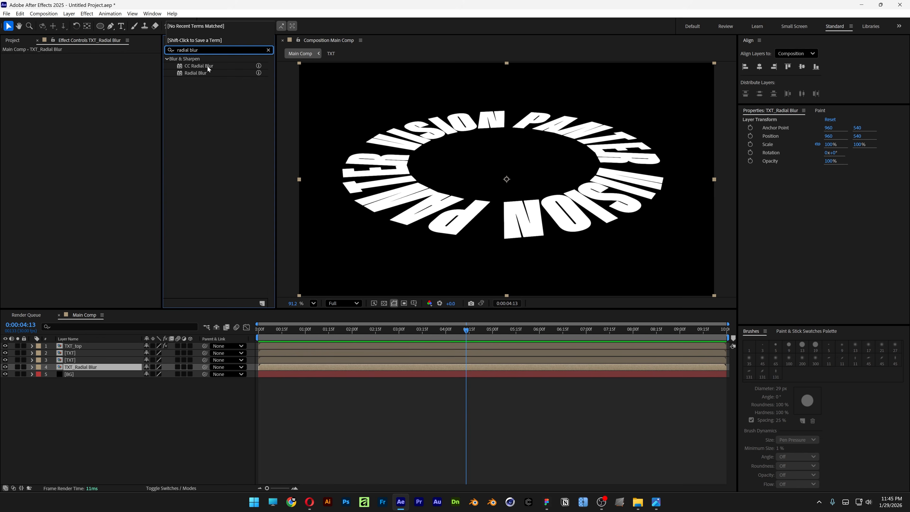
drag(208, 69, 107, 365)
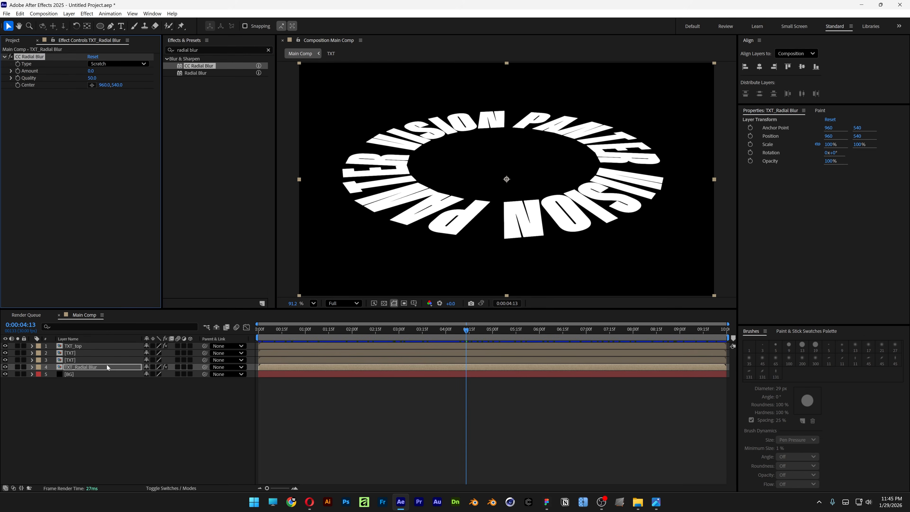
drag(107, 72, 167, 73)
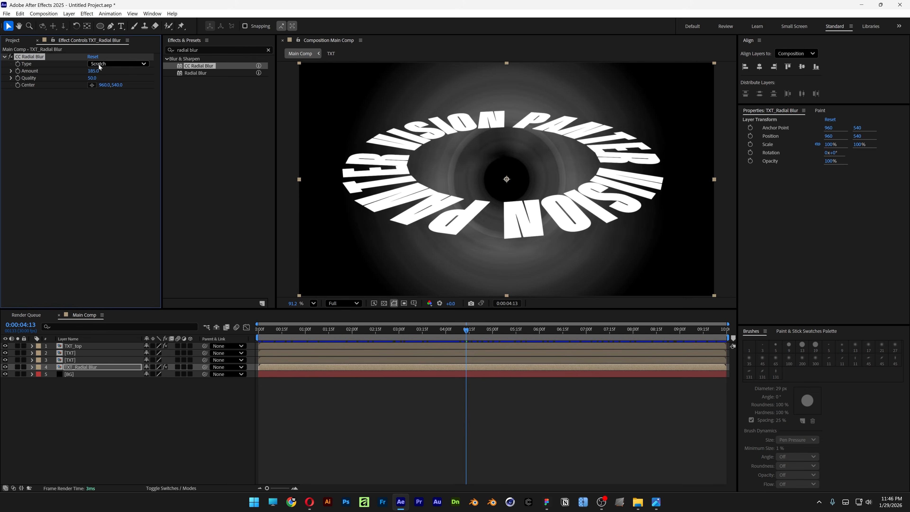
- Set the CC Radial Blur type to Fading Zoom and move its center to about Y -24
click(120, 67)
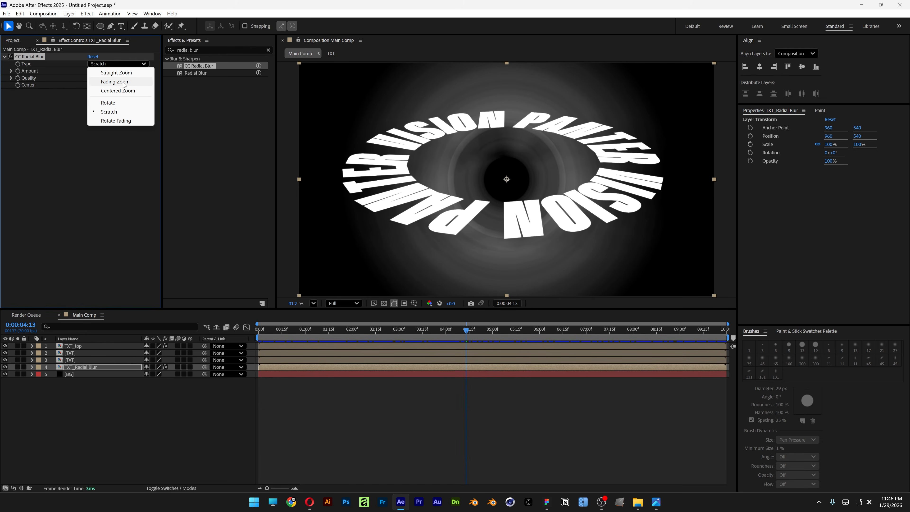
click(115, 82)
drag(118, 87, 0, 82)
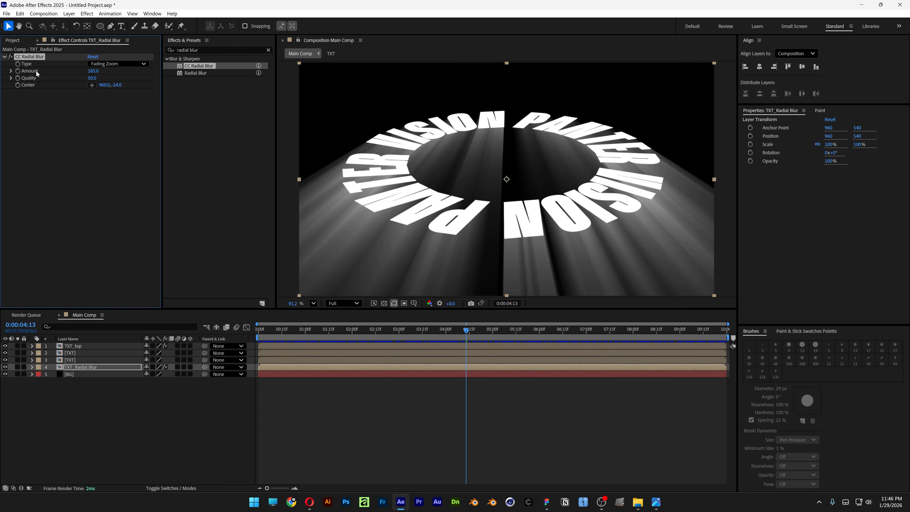
- Set the CC Radial Blur amount to 53 and its center Y to -2000
click(91, 70)
text(53)
key(Return)
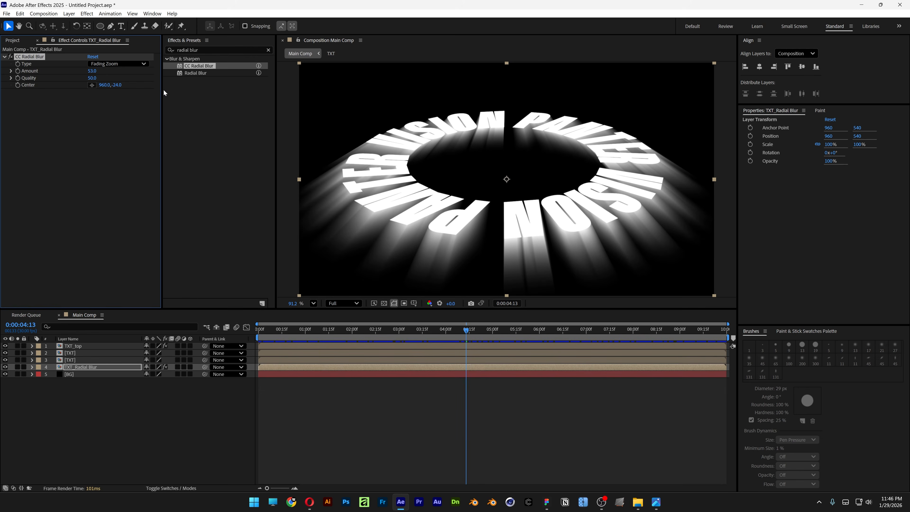
drag(117, 85, 103, 85)
click(117, 84)
key(BackSpace)
text(-2000)
key(Return)
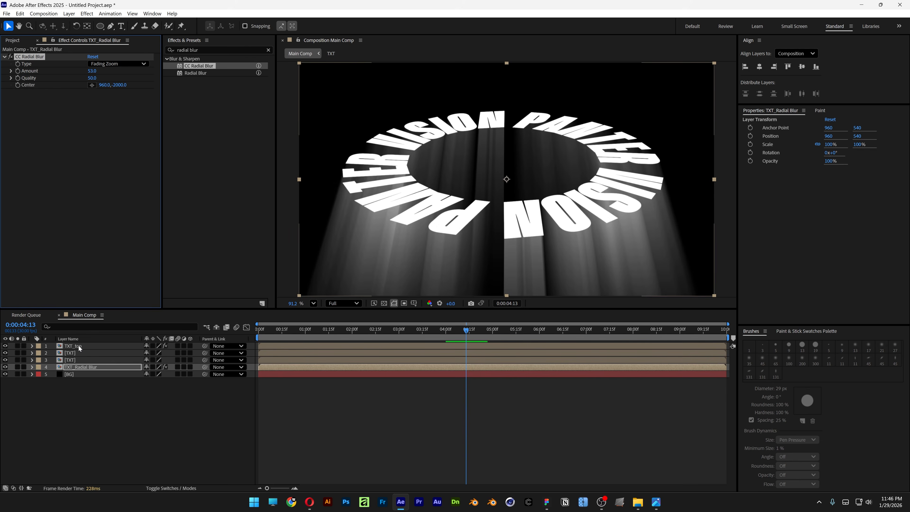
- Copy the Fast Box Blur from TXT_top to the TXT layer above TXT_Radial Blur and set its blur radius to 5
click(80, 346)
click(40, 57)
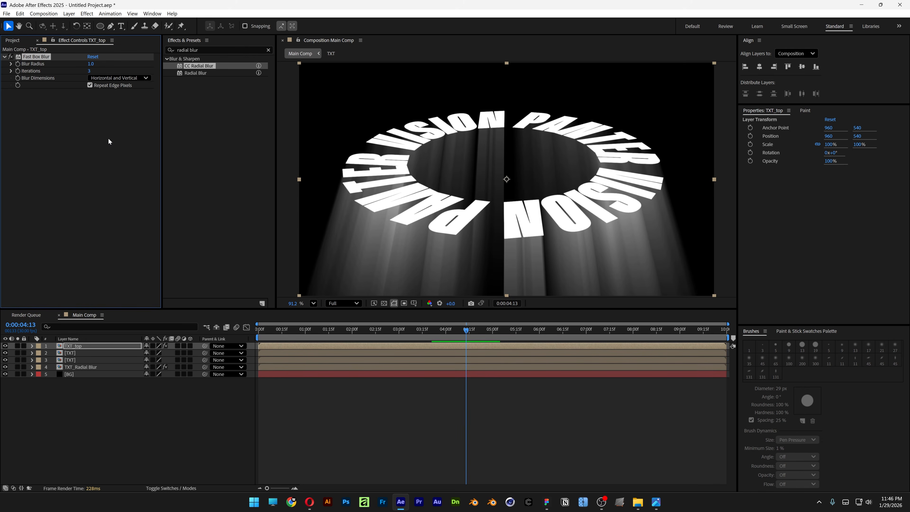
click(81, 359)
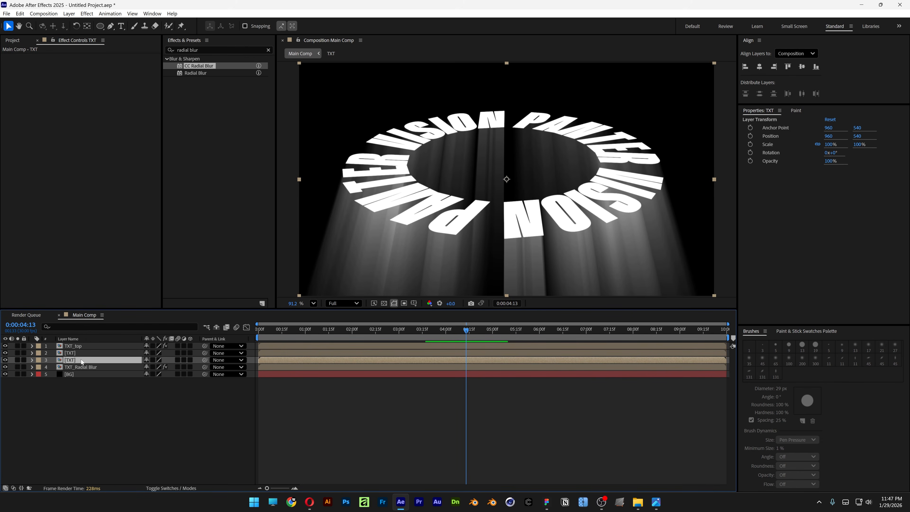
key(ctrl+v)
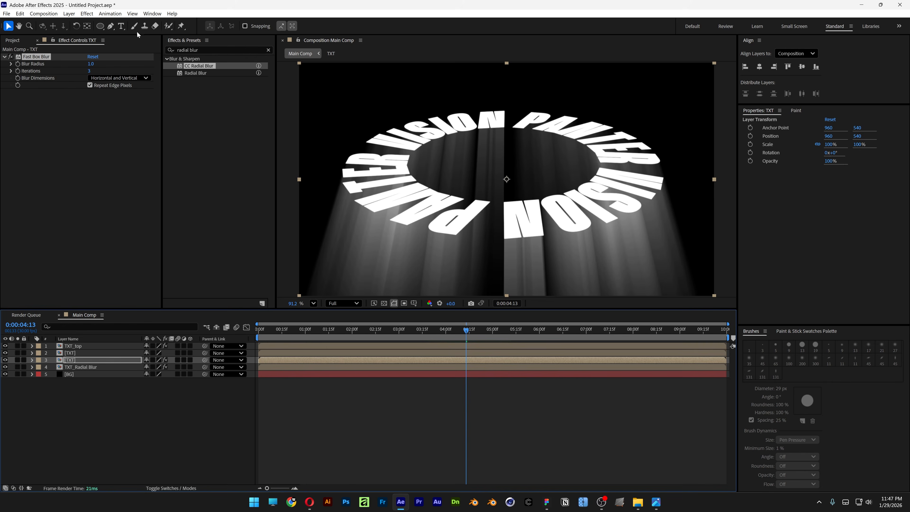
click(91, 63)
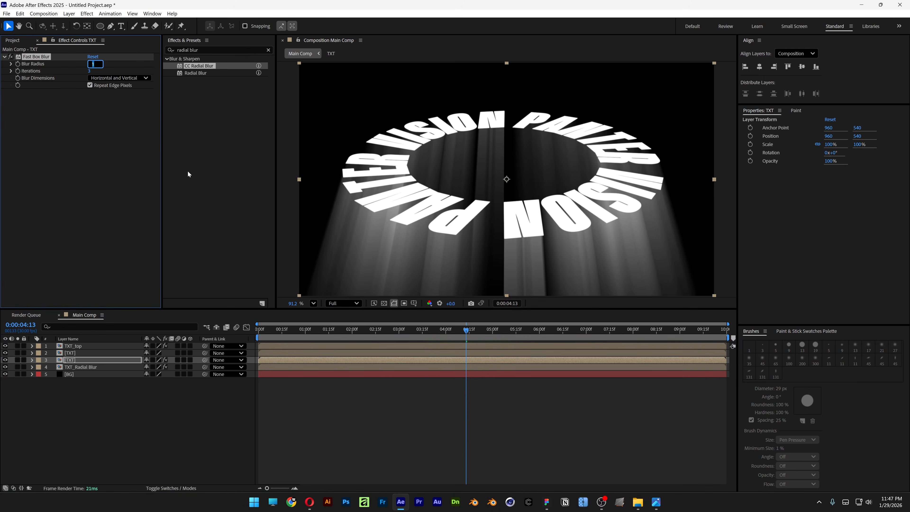
text(5)
key(Return)
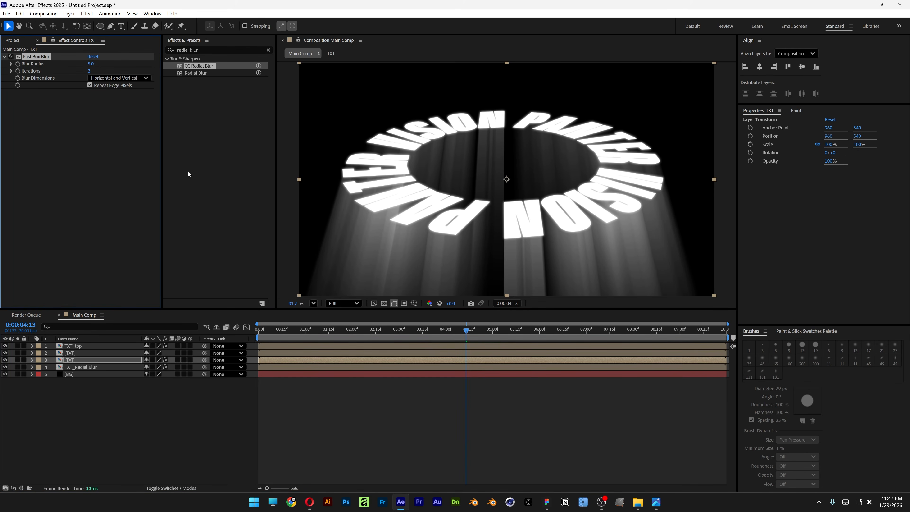
- Rename the blurred TXT layer above TXT_Radial Blur as TXT_Stroke
right_click(79, 361)
click(102, 337)
key(Right)
text(_Stroke)
key(Return)
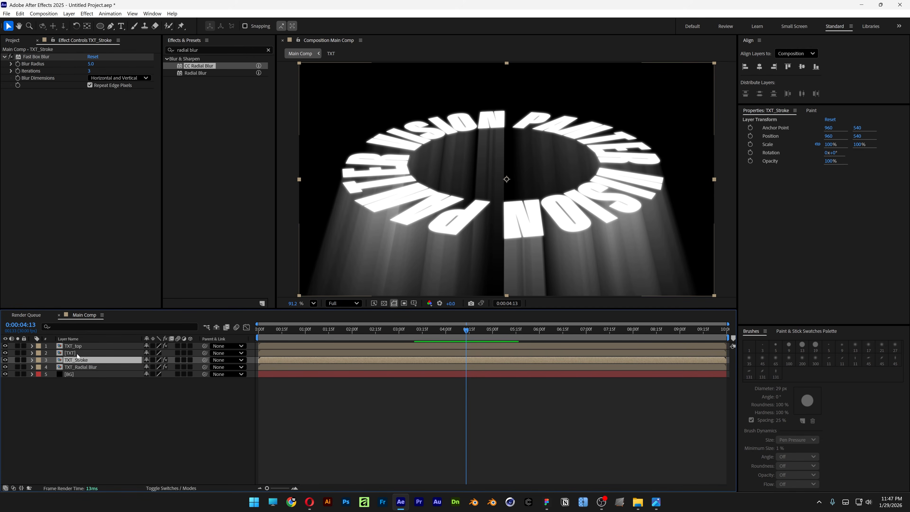
- Rename the remaining TXT layer below TXT_top as TXT_Fractal
click(77, 354)
right_click(77, 356)
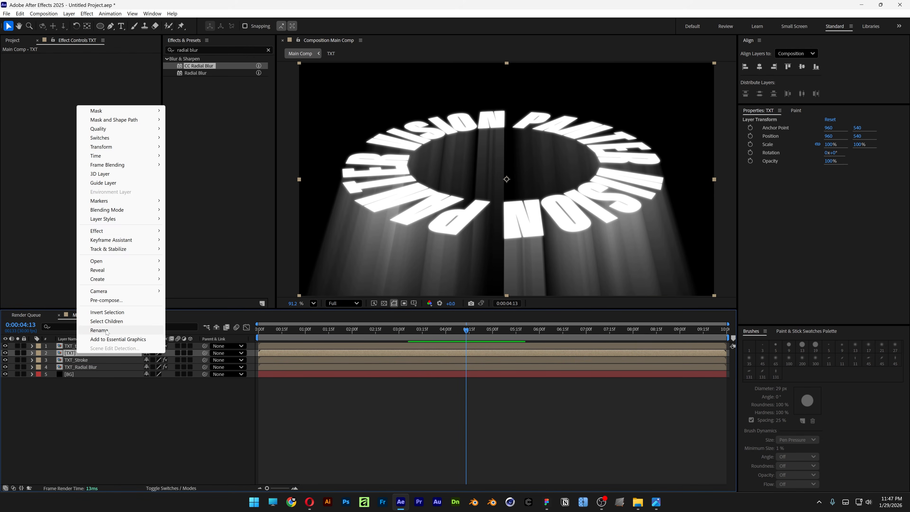
click(101, 337)
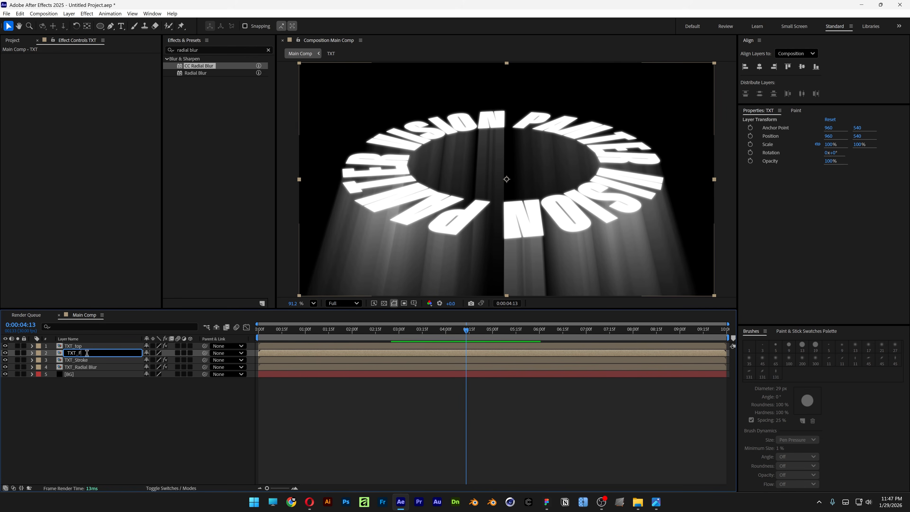
key(Return)
- Apply Fractal Noise to the TXT_Fractal layer and set its contrast to 280
drag(211, 51, 59, 45)
text(fractal noi)
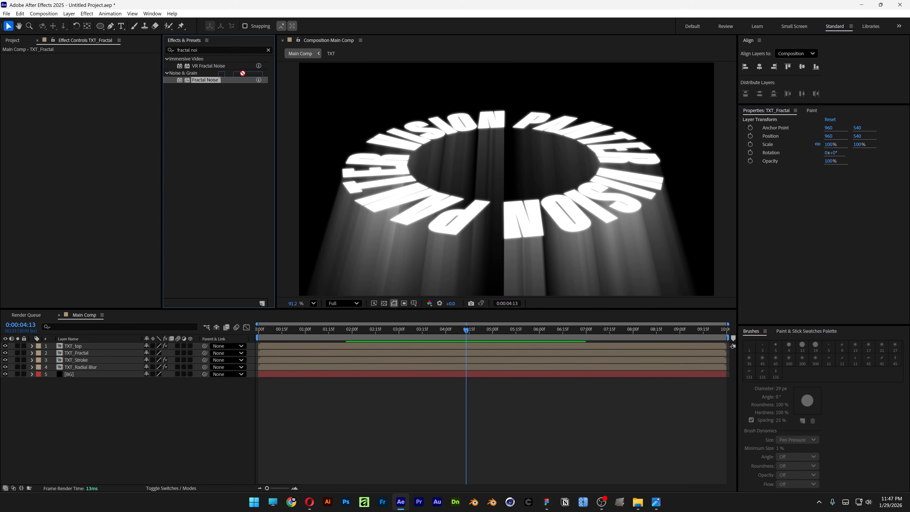
drag(242, 73, 72, 356)
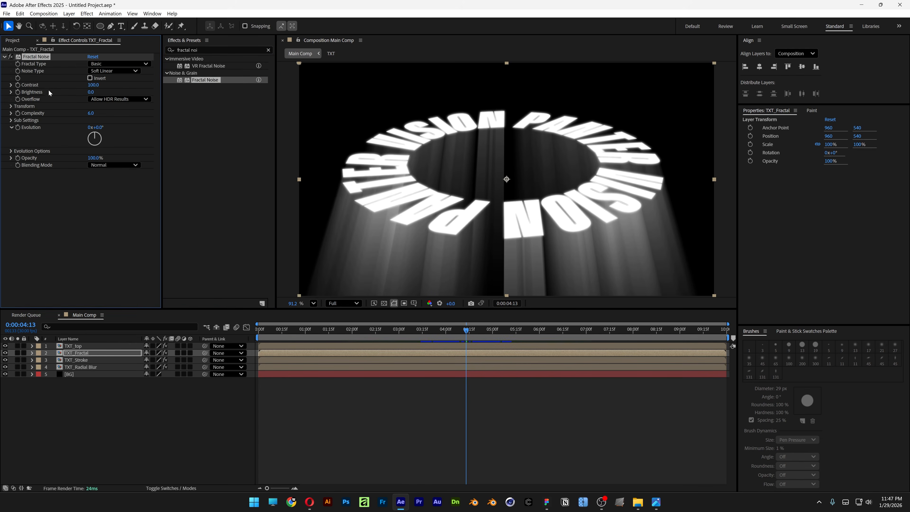
click(99, 85)
text(280)
key(Return)
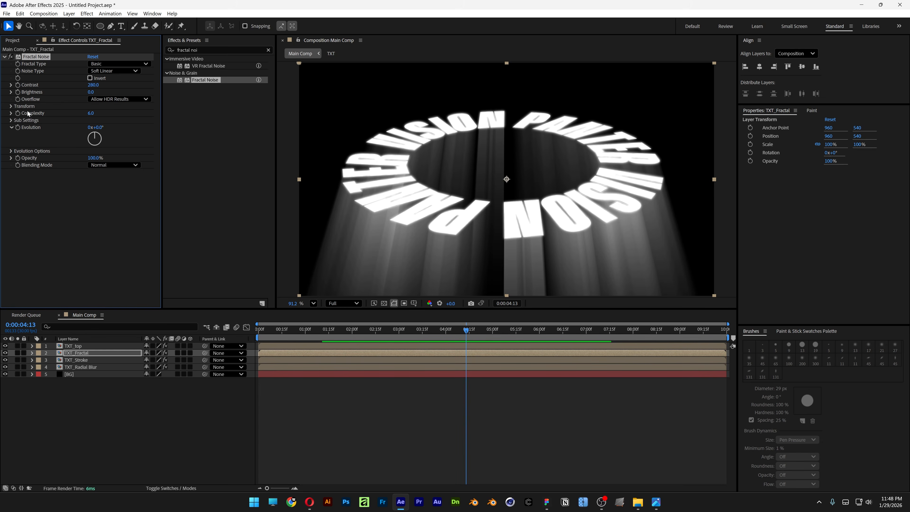
- Set the Fractal Noise transform scale to 60 and hide the TXT_top layer to expose the noise texture
click(11, 106)
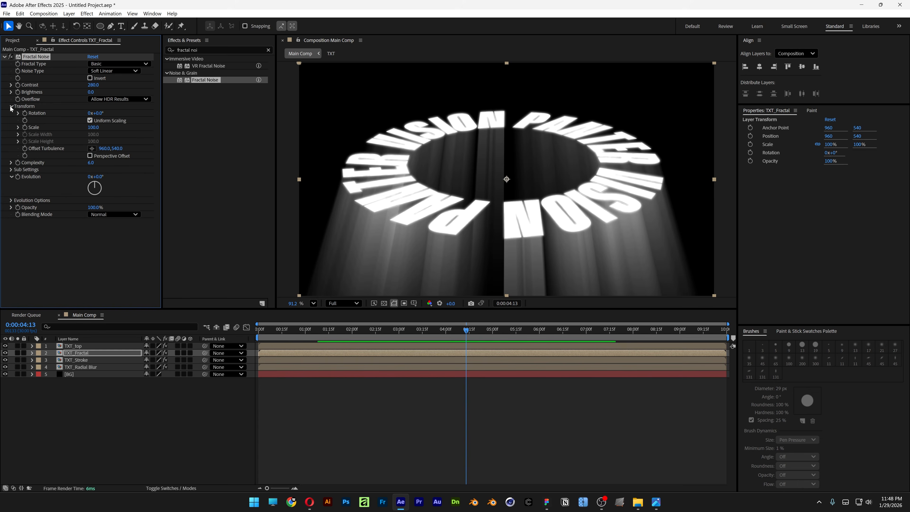
click(18, 127)
click(92, 128)
text(60)
key(Return)
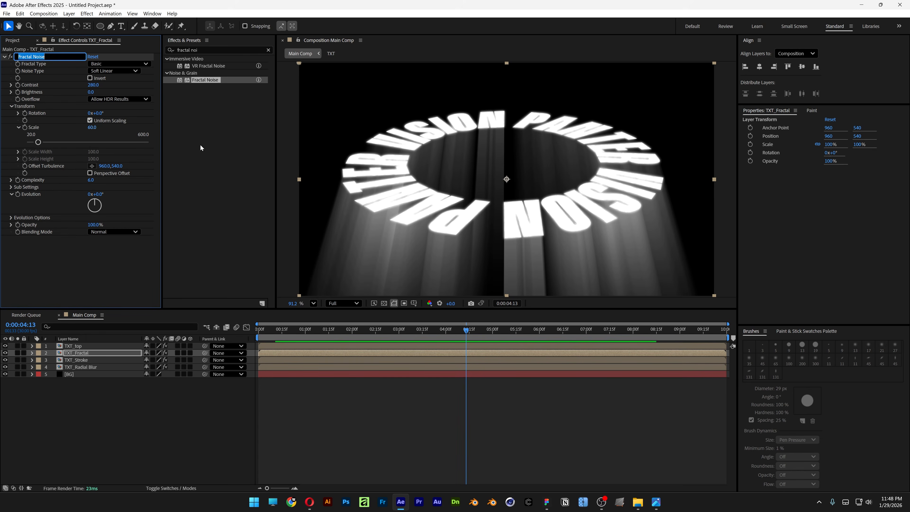
click(5, 346)
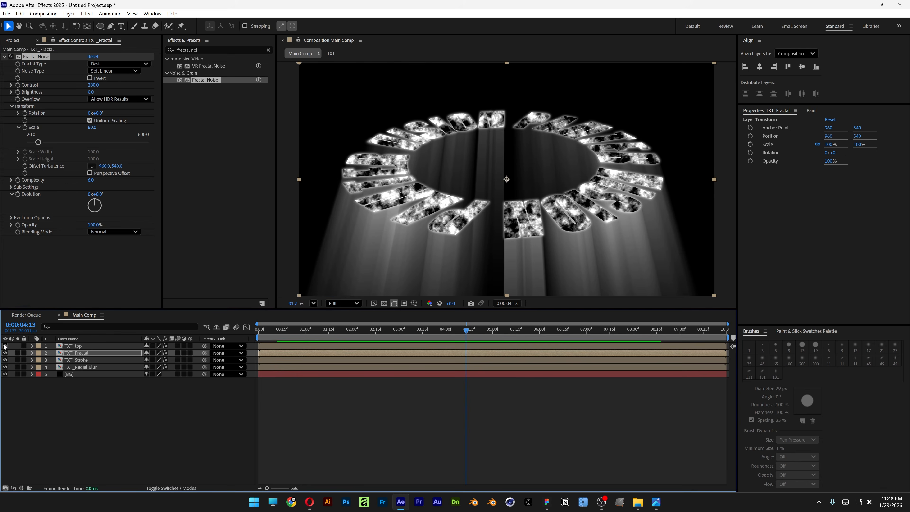
- Apply CC Light Burst 2.5 below Fractal Noise on the TXT_Fractal layer and set its ray length to 23
click(208, 50)
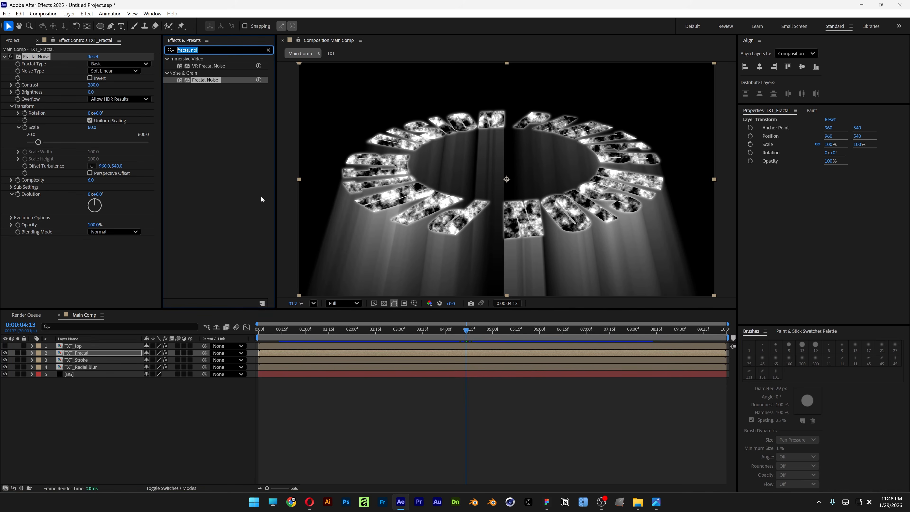
text(cc light burs)
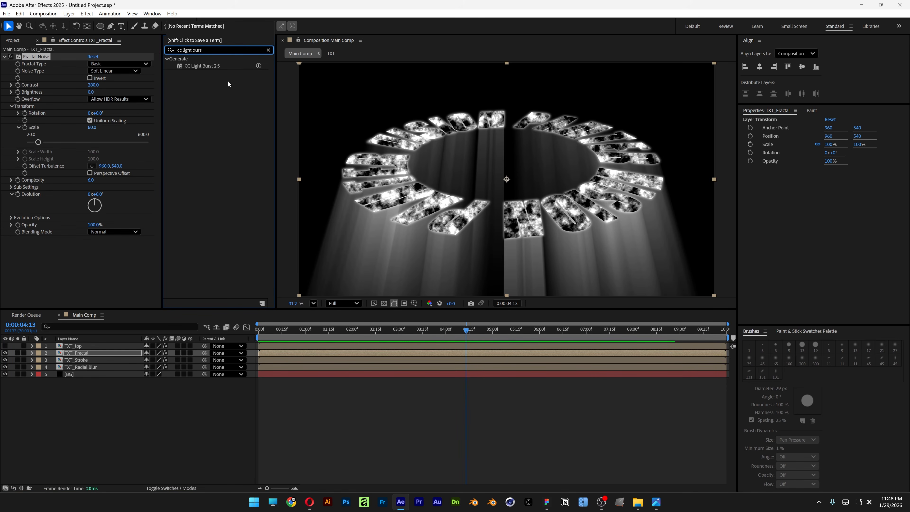
click(207, 66)
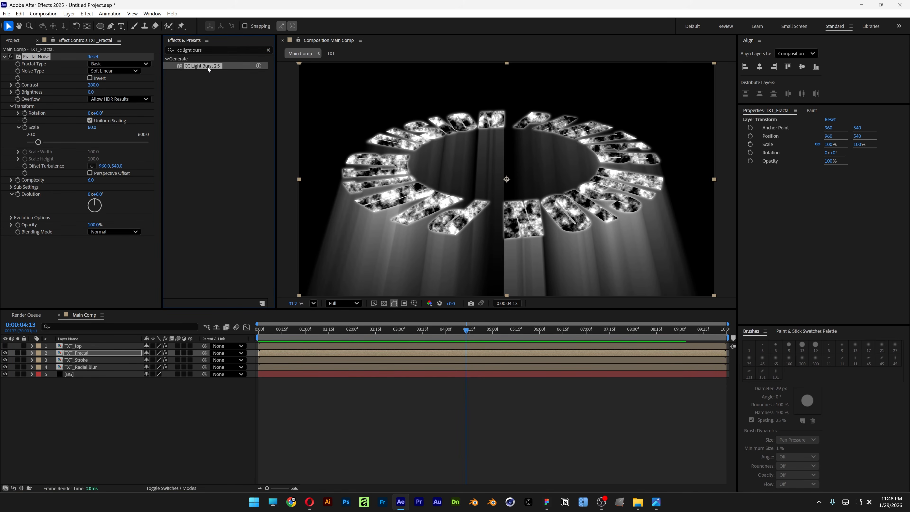
drag(208, 66, 122, 284)
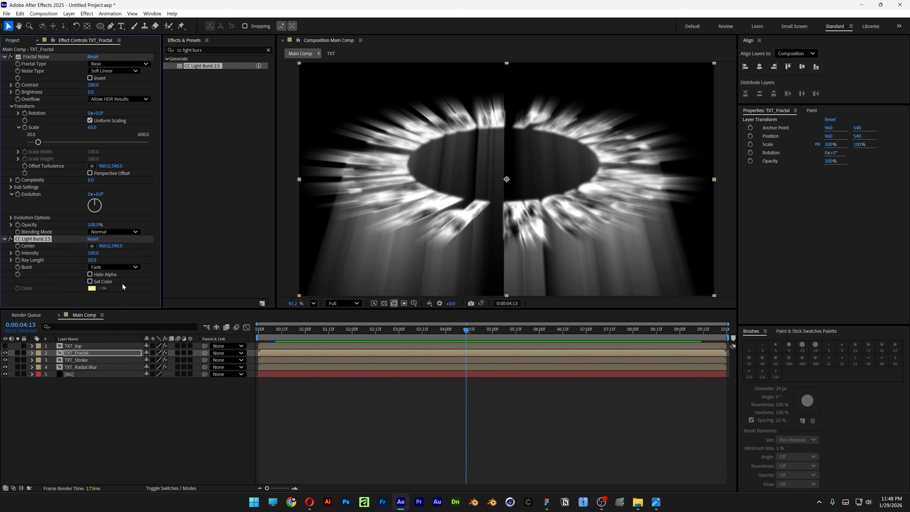
click(94, 260)
text(23)
key(Return)
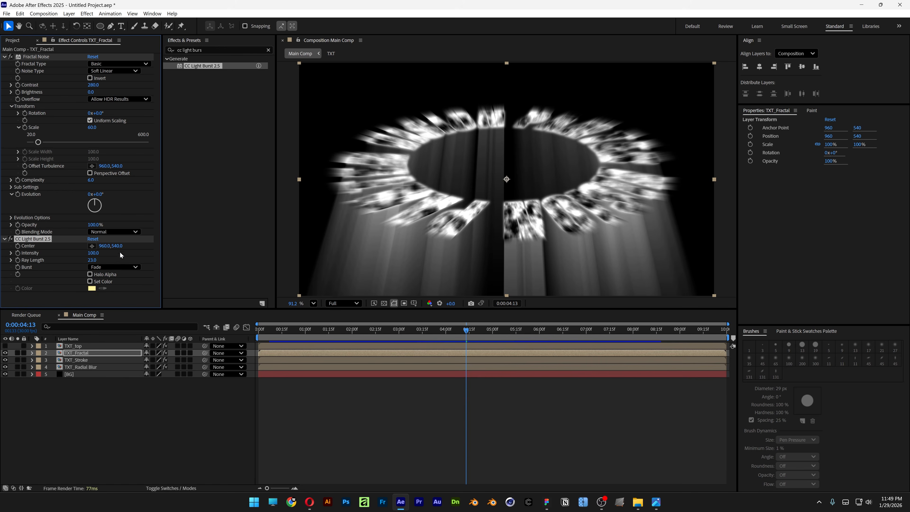
- Set the vertical center of CC Light Burst to -2100 and make the TXT_top layer visible again
click(119, 246)
text(-)
text(21)
text(00)
key(Return)
click(5, 345)
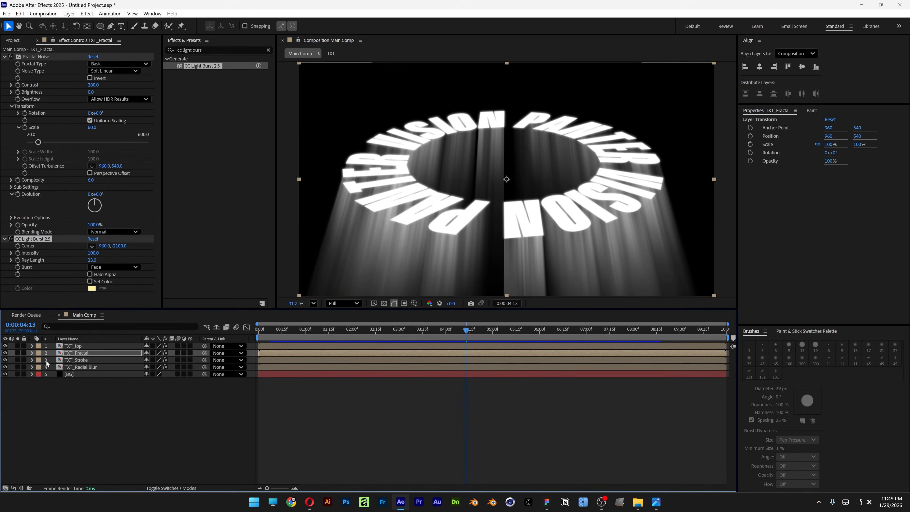
- Animate the Fractal Noise evolution on TXT_Fractal with the expression time*200
drag(93, 204, 102, 187)
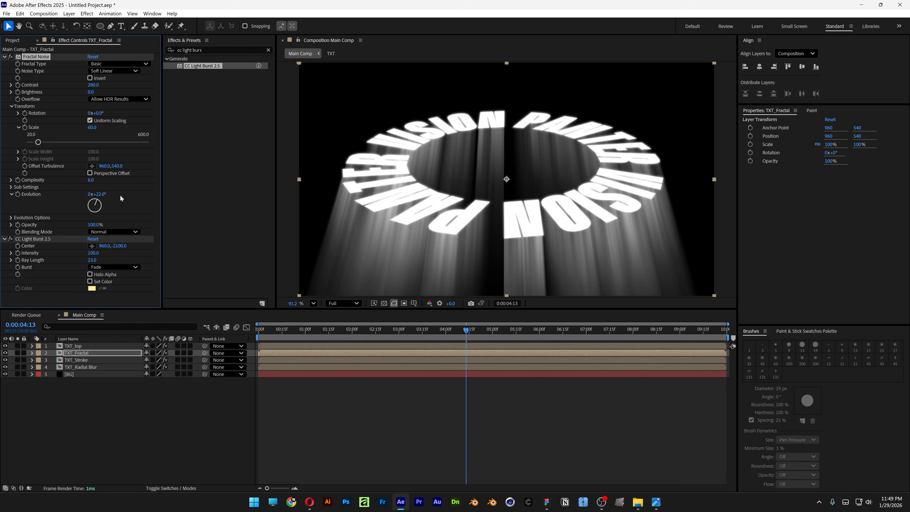
key(ctrl+z)
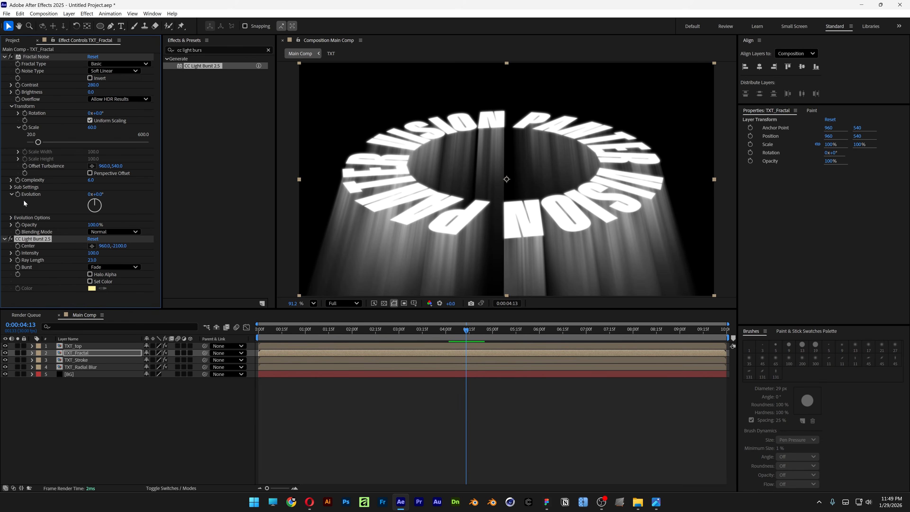
alt+click(18, 194)
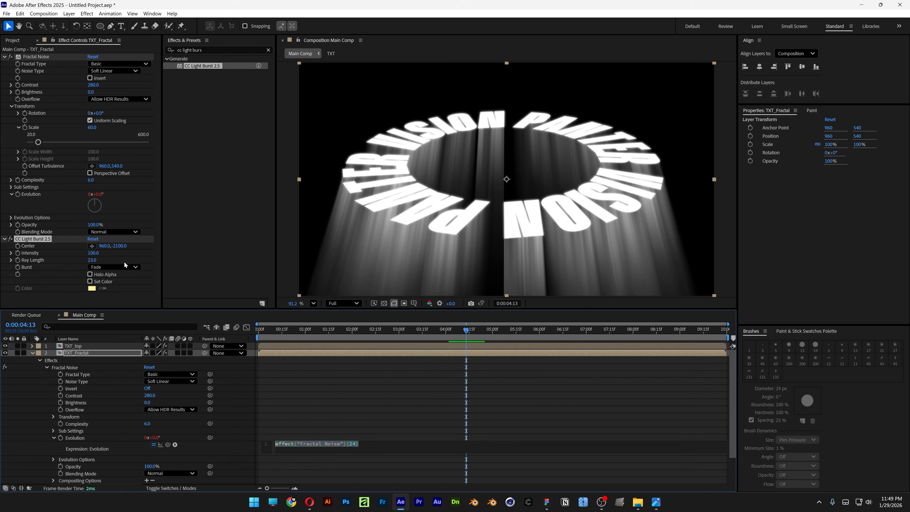
text(time)
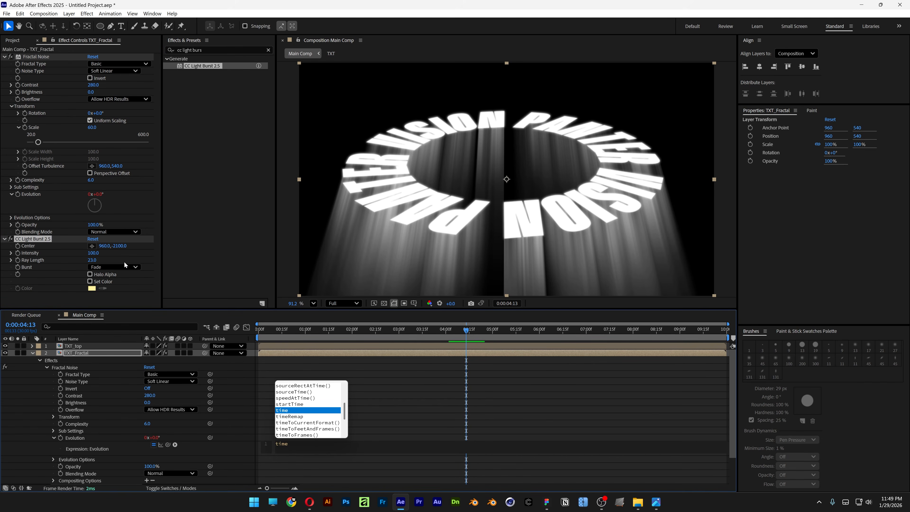
text(*200)
click(415, 383)
- Apply Curves to TXT_Fractal after the light burst and bend the RGB curve into a steep S-shape for more contrast
click(229, 50)
text(curv)
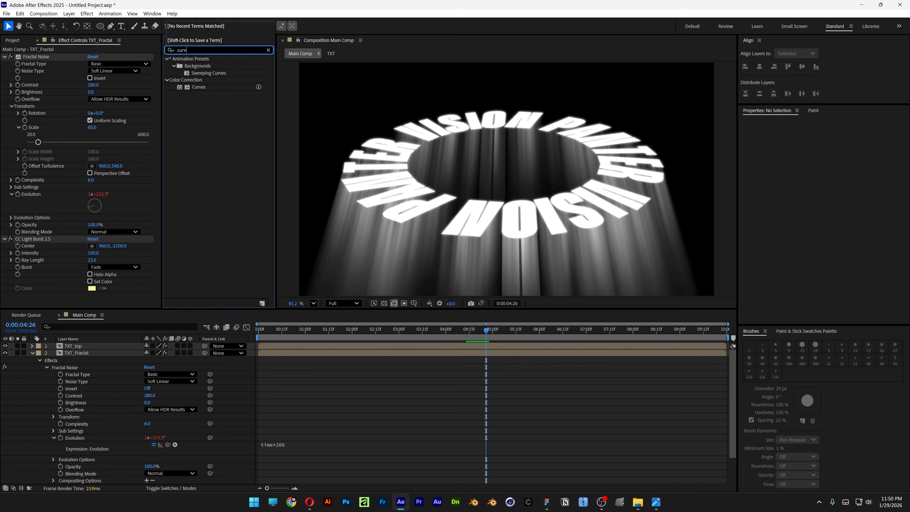
text(e)
drag(199, 87, 84, 283)
drag(73, 224, 60, 239)
drag(75, 201, 78, 197)
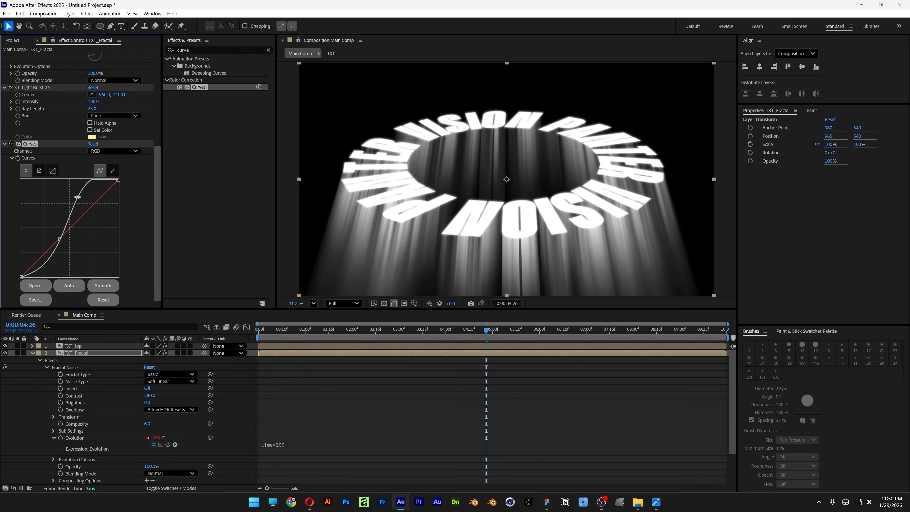
click(33, 353)
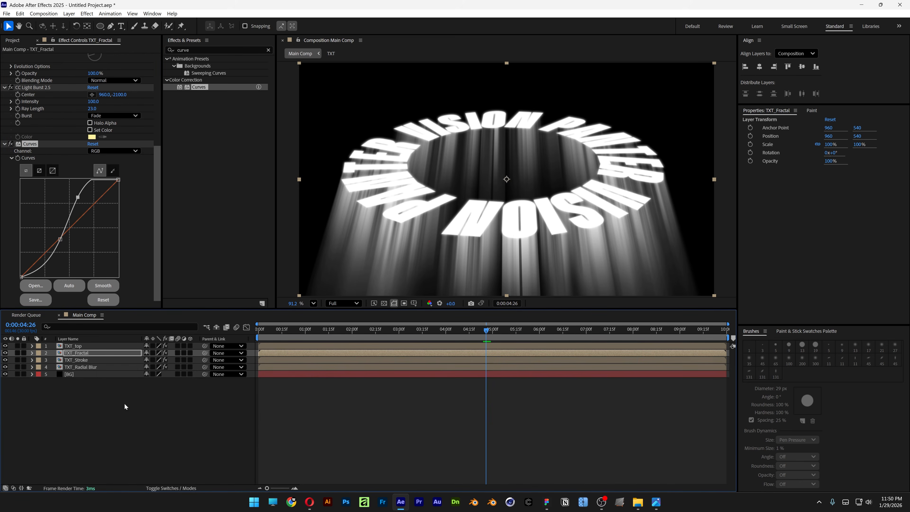
- Create an adjustment layer at the top of the Main Comp layer stack and rename it FX
right_click(123, 404)
mouse_move(208, 304)
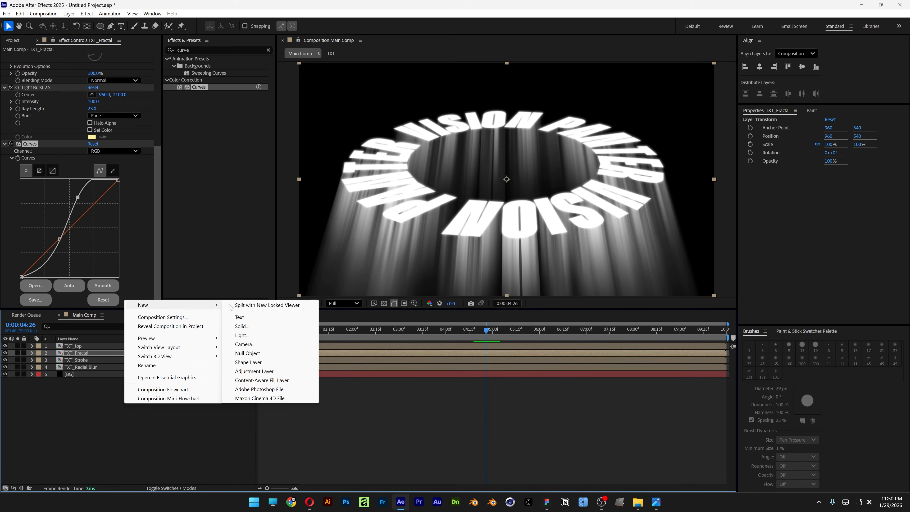
click(253, 371)
drag(96, 348, 97, 345)
right_click(97, 346)
click(130, 323)
text(FX)
key(Return)
- Apply Colorama to the FX layer and change the red starting color of its output cycle to black (000000)
key(ctrl+5)
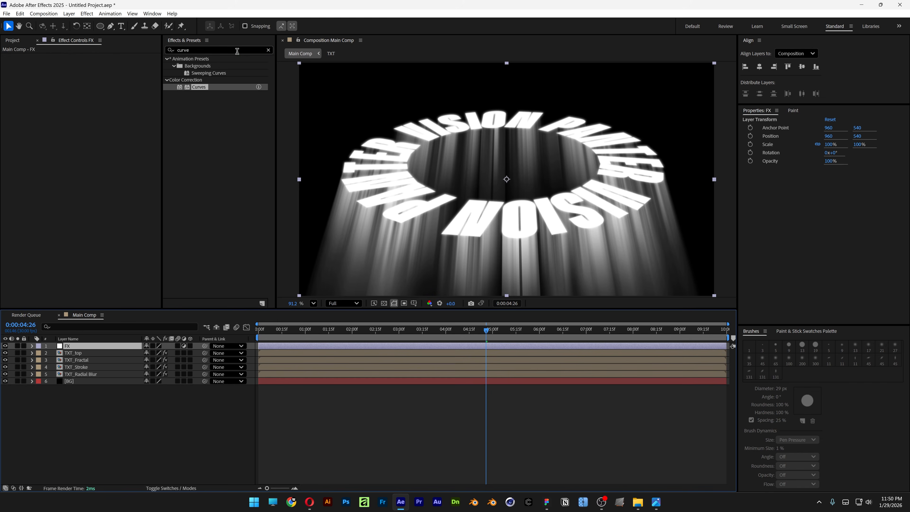
text(coloram)
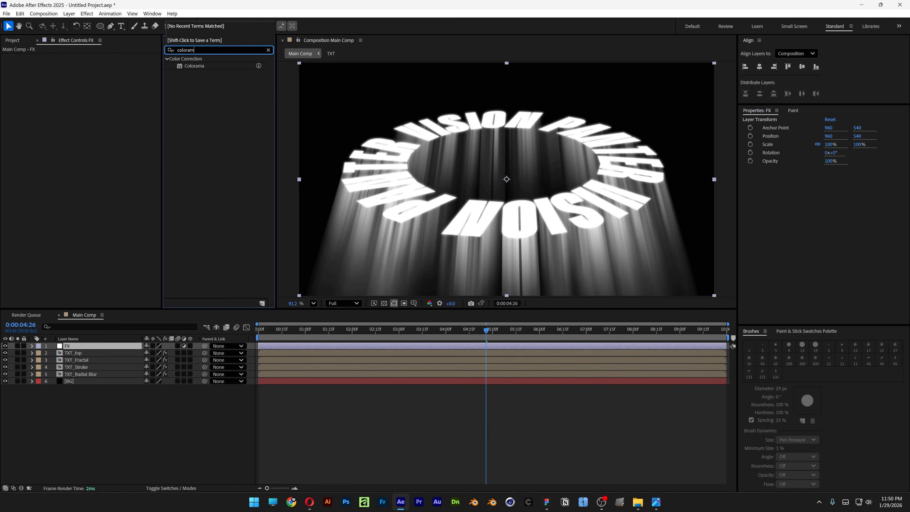
drag(195, 68, 103, 345)
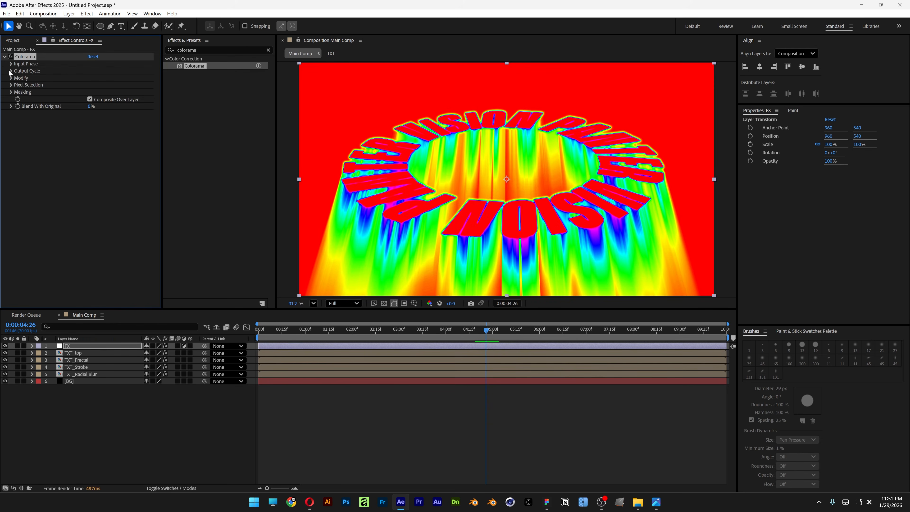
click(10, 70)
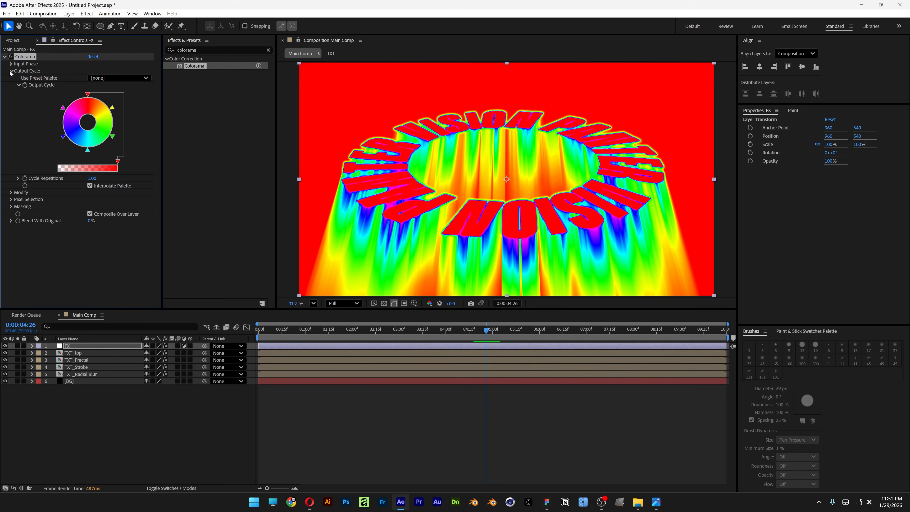
double_click(88, 96)
drag(376, 247, 361, 308)
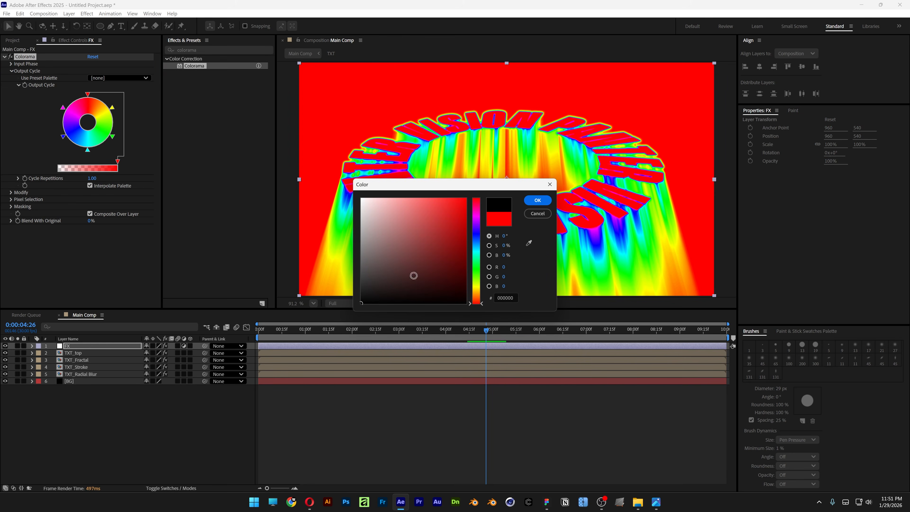
click(537, 201)
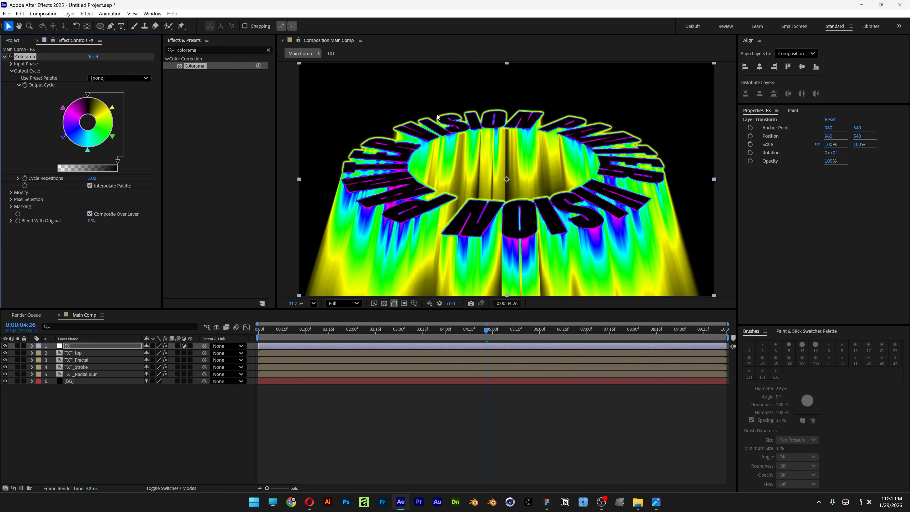
- Change the yellow color in the Colorama output cycle to blue-violet and the green one to orange
double_click(113, 108)
click(477, 226)
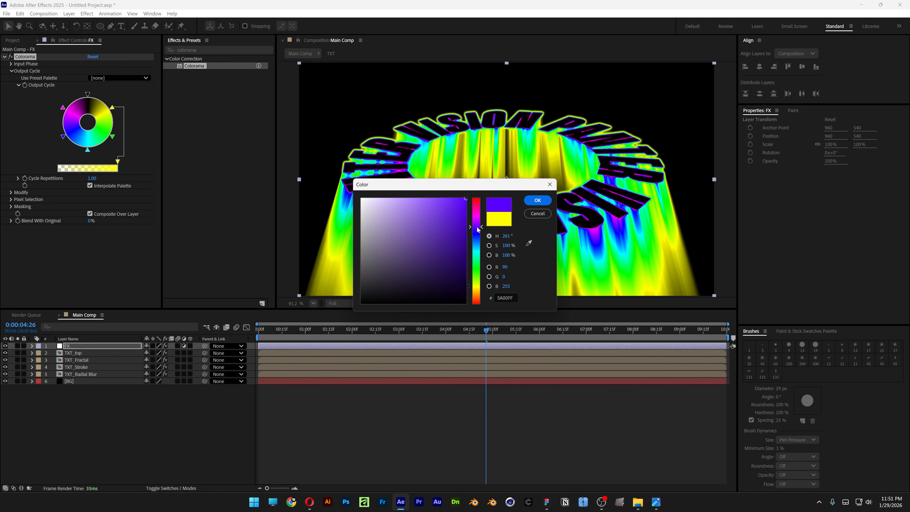
click(537, 200)
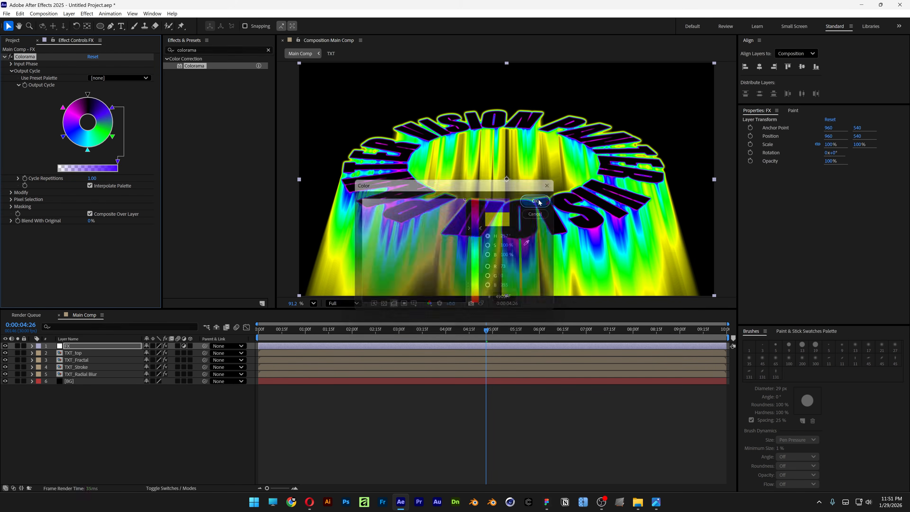
double_click(113, 136)
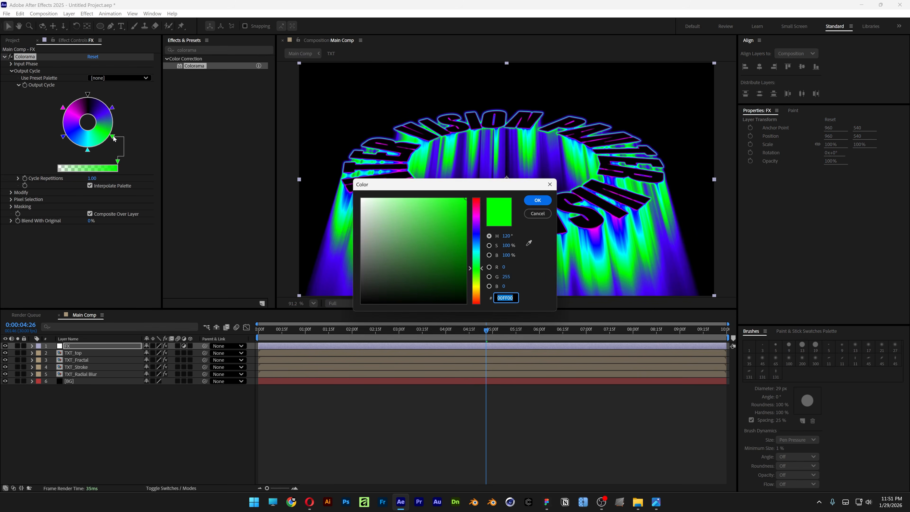
click(478, 299)
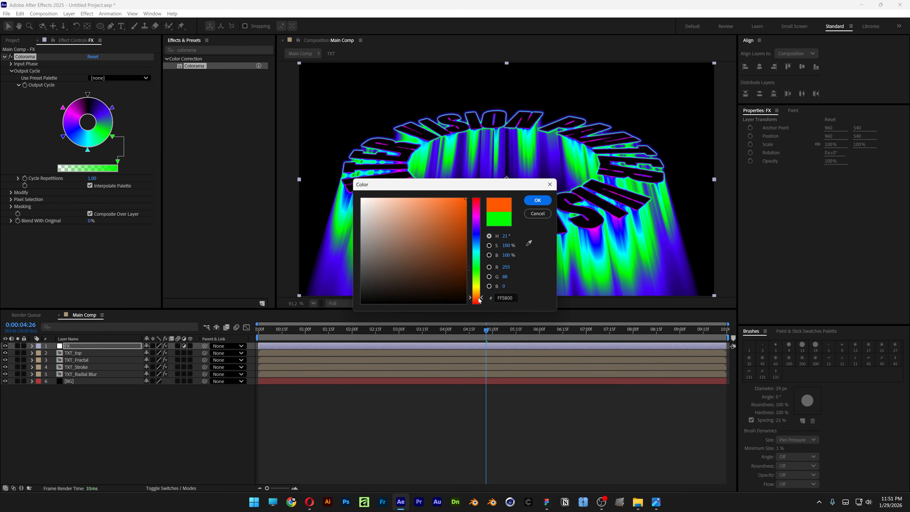
click(537, 200)
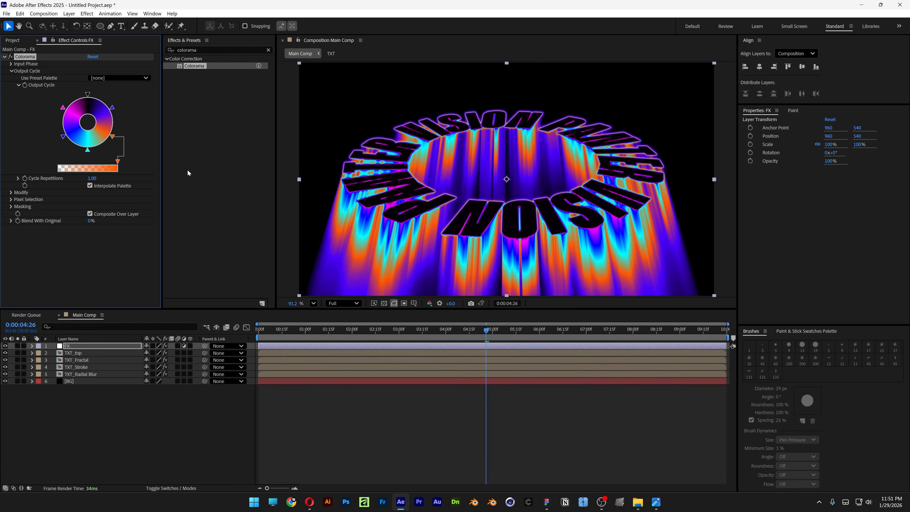
- Change the cyan color in the output cycle to yellow (E9FF00) and remove the remaining blue and magenta colors
double_click(89, 151)
click(479, 285)
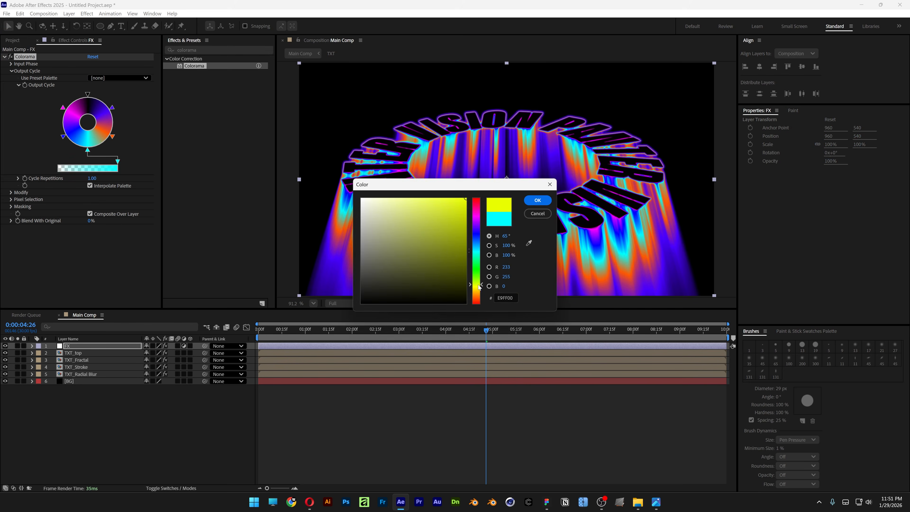
click(537, 203)
drag(62, 137, 24, 99)
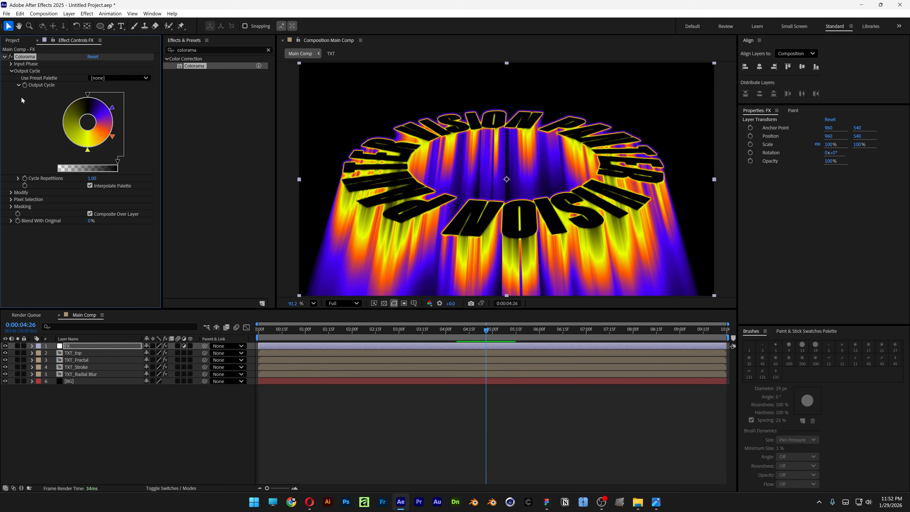
- Duplicate the FX layer below TXT_Fractal under the name Lines and delete Colorama from the copy
click(76, 346)
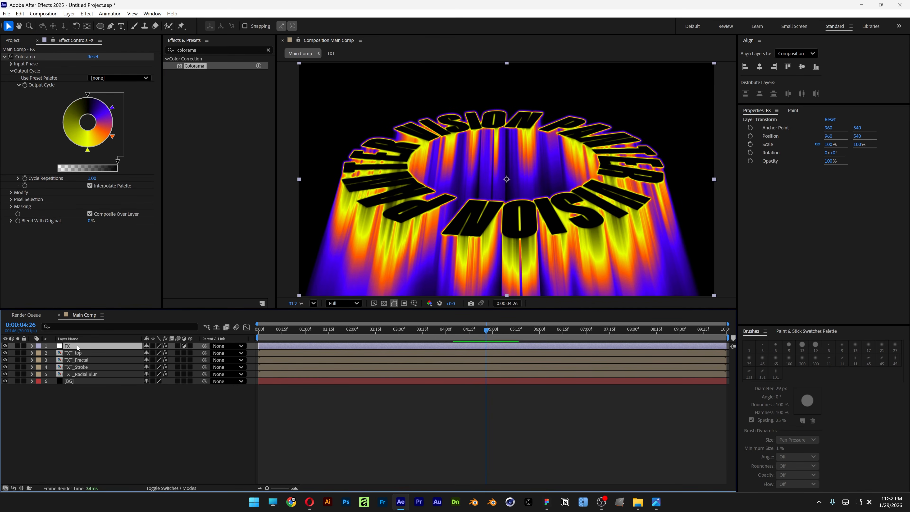
key(ctrl+d)
drag(77, 345, 96, 373)
right_click(95, 369)
click(120, 345)
text(Lines)
key(Return)
click(25, 58)
key(Delete)
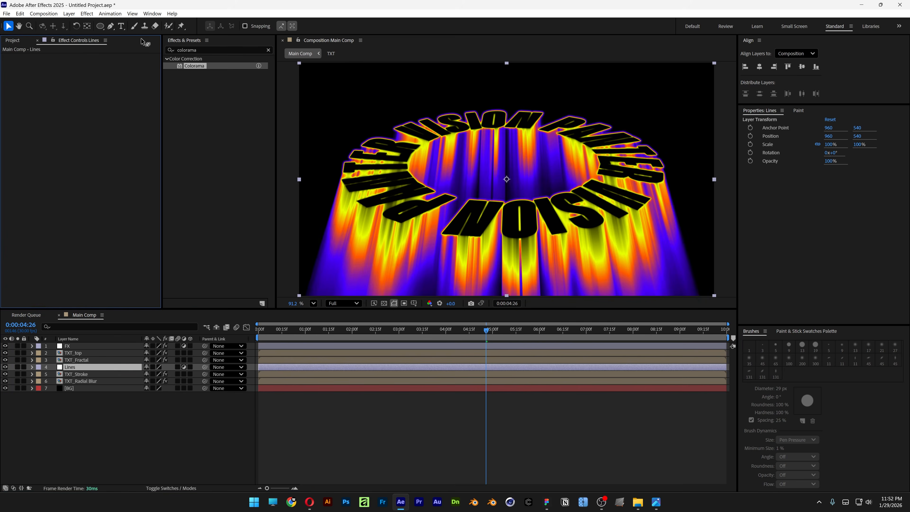
- Apply the Venetian Blinds effect to the Lines layer and set its transition completion to 17%
drag(207, 49, 112, 50)
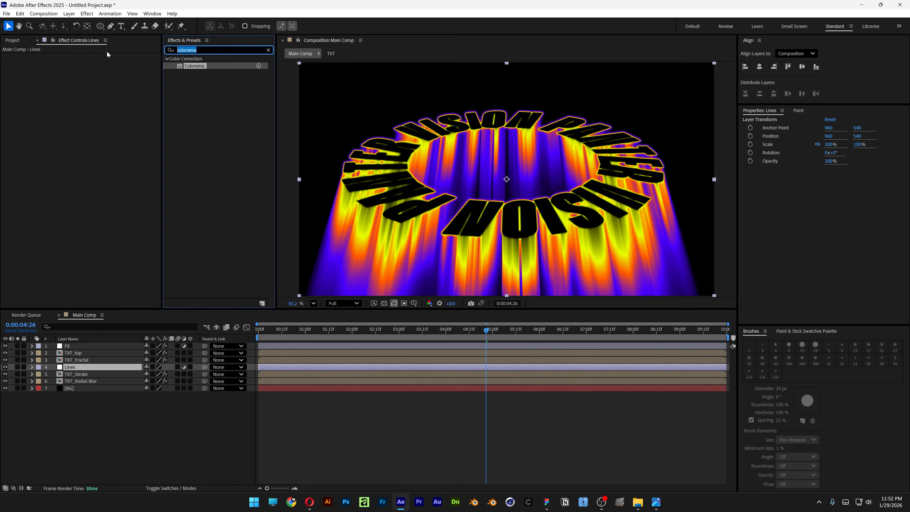
text(venetian bl)
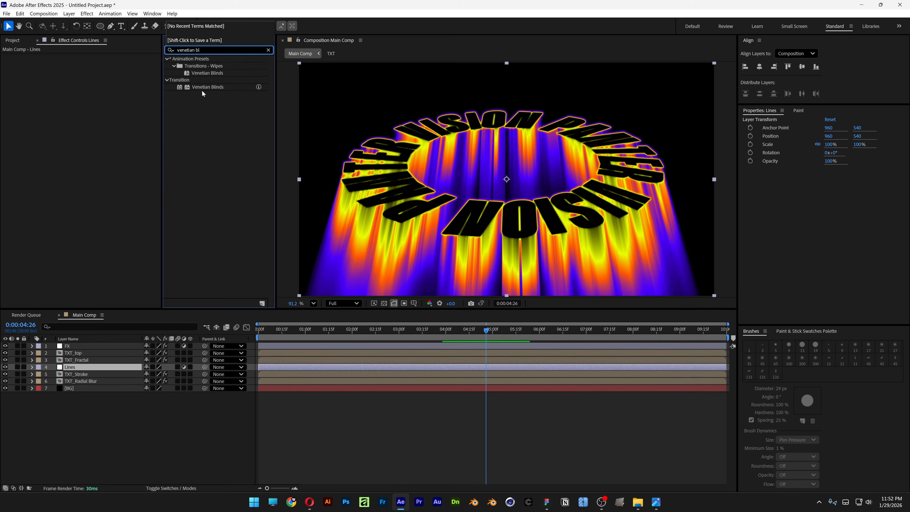
drag(203, 88, 82, 368)
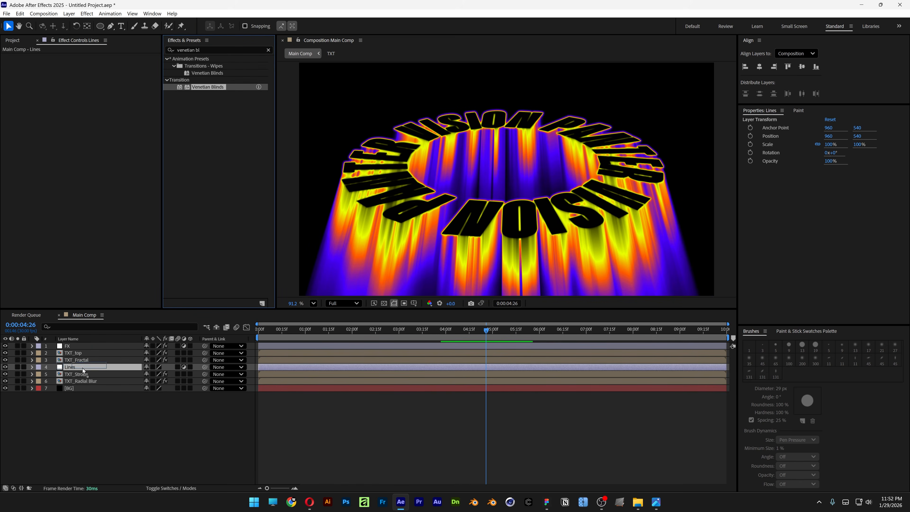
click(92, 64)
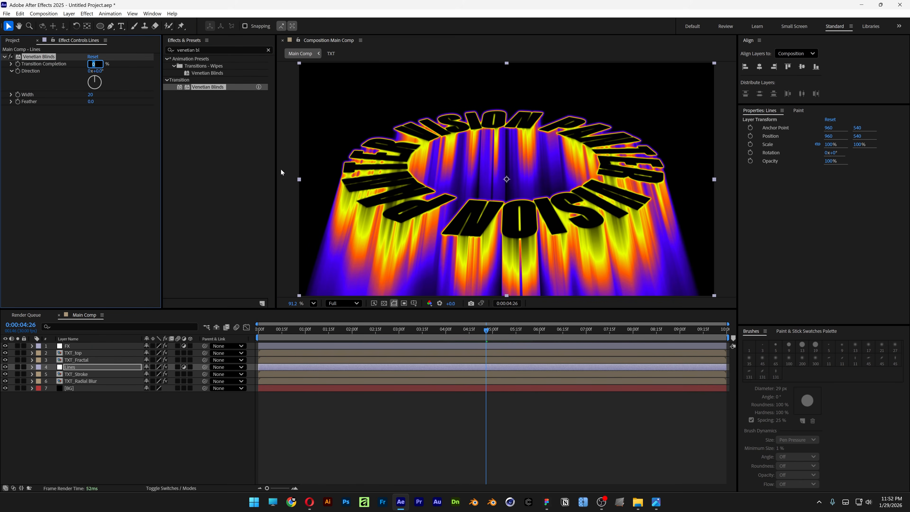
text(17)
key(Return)
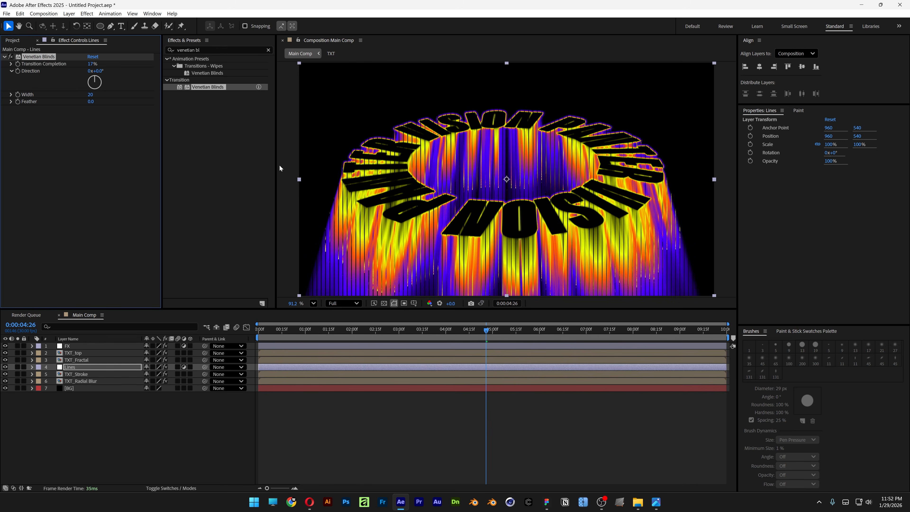
- Set the Venetian Blinds width to 9 and its feather to 1
click(89, 95)
text(9)
key(Return)
click(90, 102)
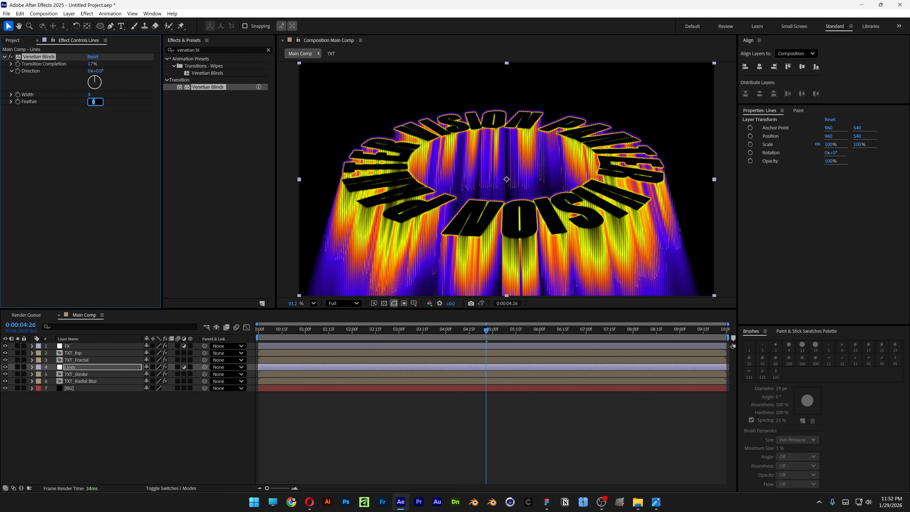
text(1)
key(Return)
- Preview the finished ring animation from the first frame of the Main Comp
click(487, 431)
key(Home)
key(space)
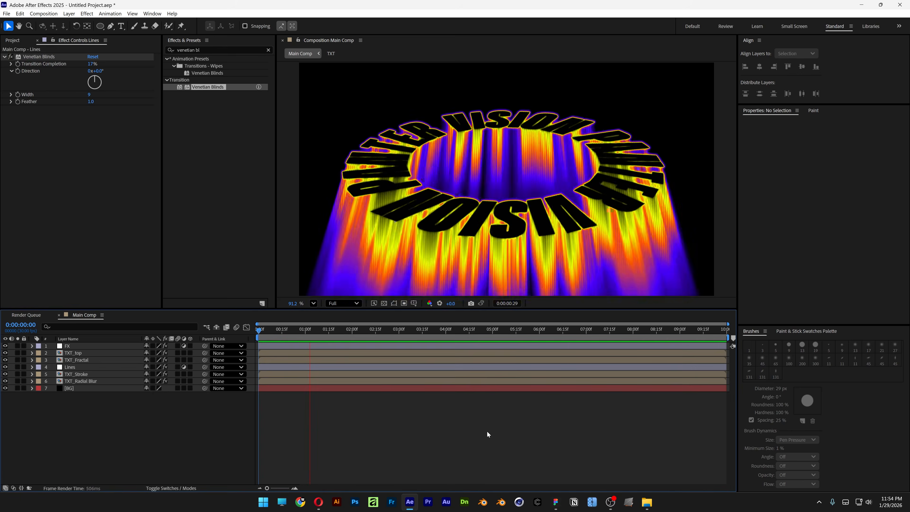